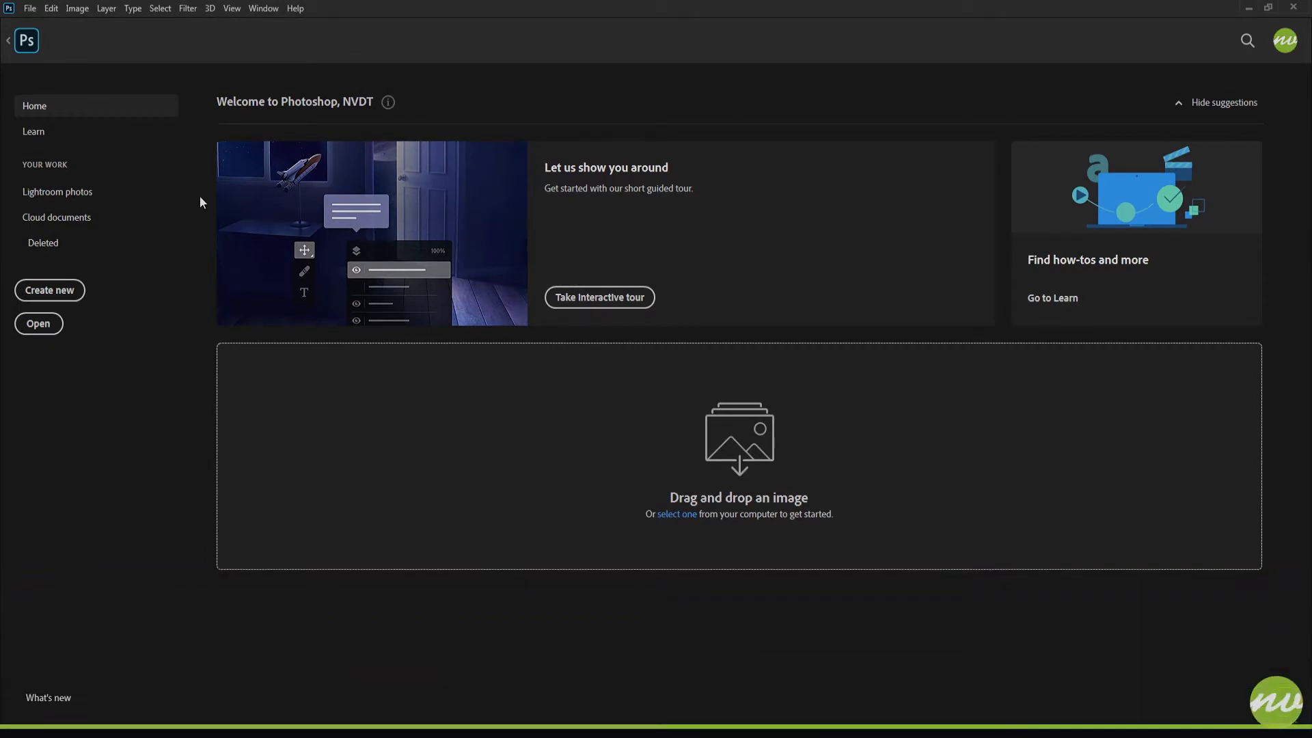
Switch to the Pen tool in Shape mode and set the first anchor at the upper triangle's top-left corner
left_click(30, 42)
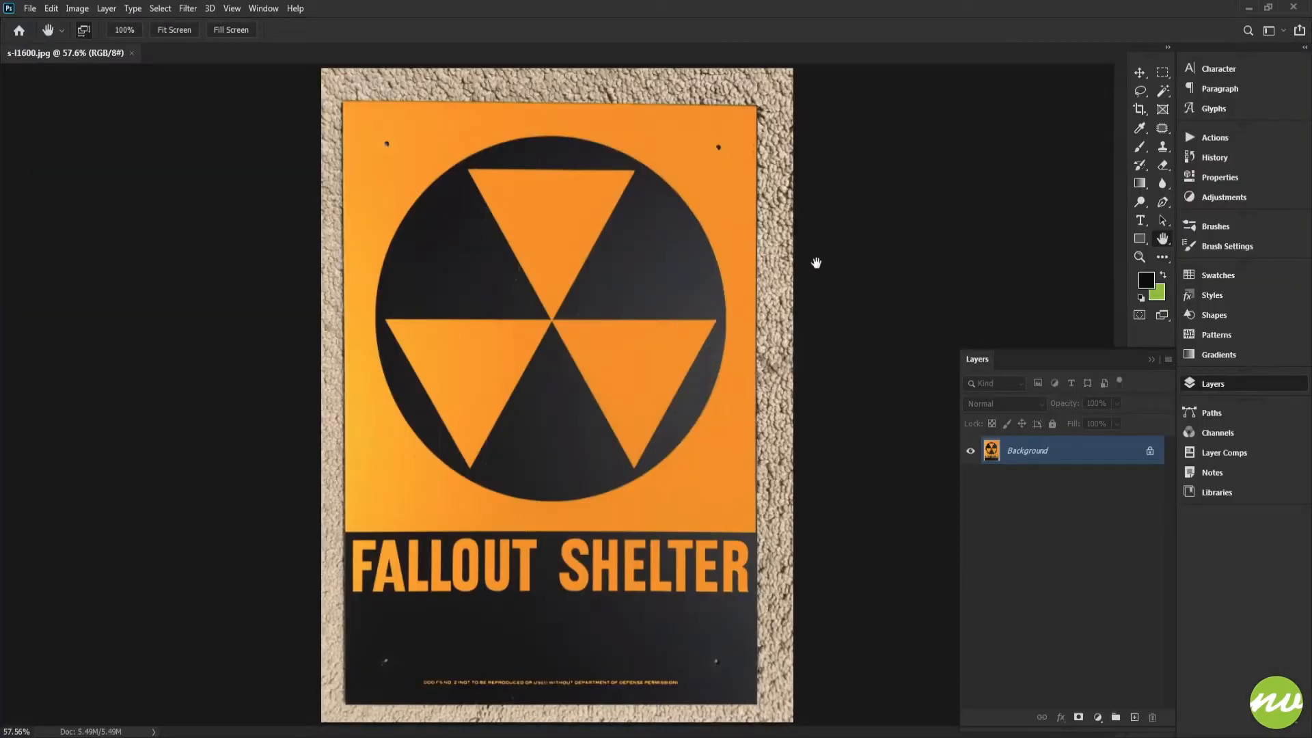
left_click_drag(520, 183, 568, 222)
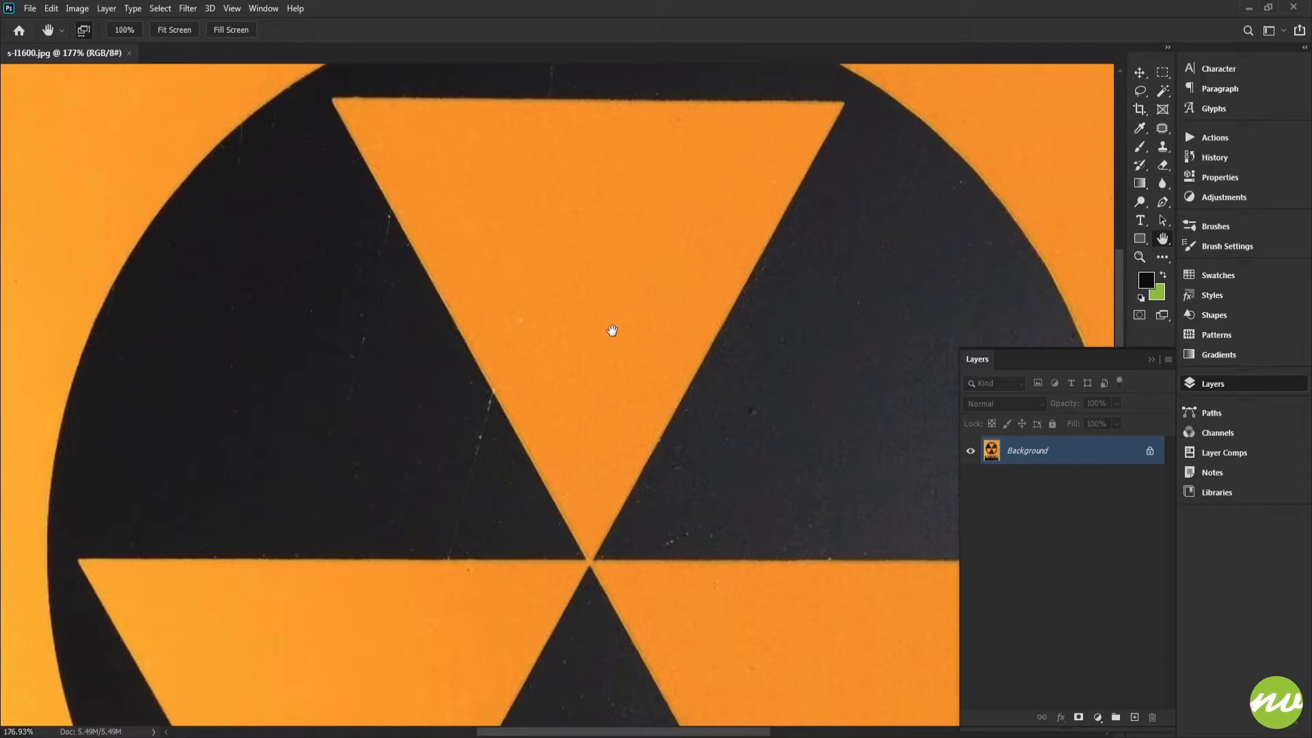
left_click_drag(610, 320, 601, 255)
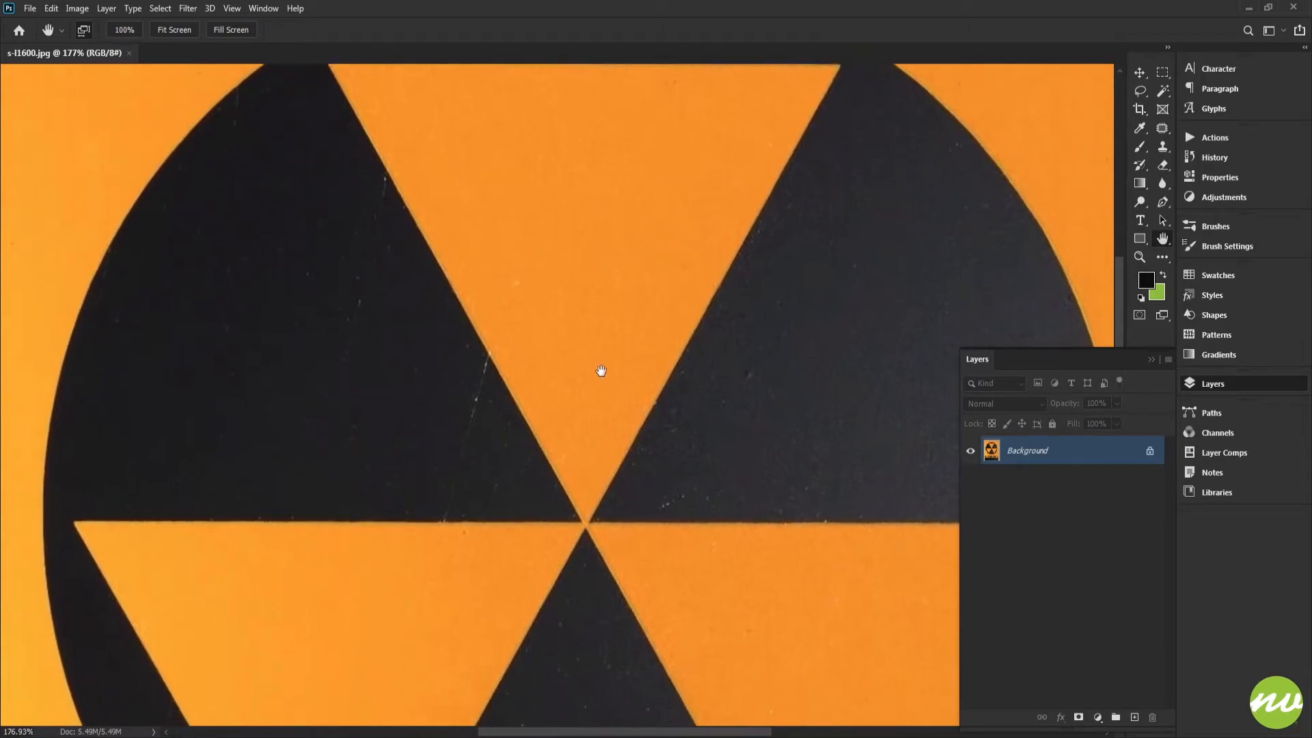
left_click_drag(610, 448, 591, 252)
left_click_drag(412, 431, 377, 362)
left_click_drag(516, 237, 571, 515)
left_click_drag(585, 321, 533, 396)
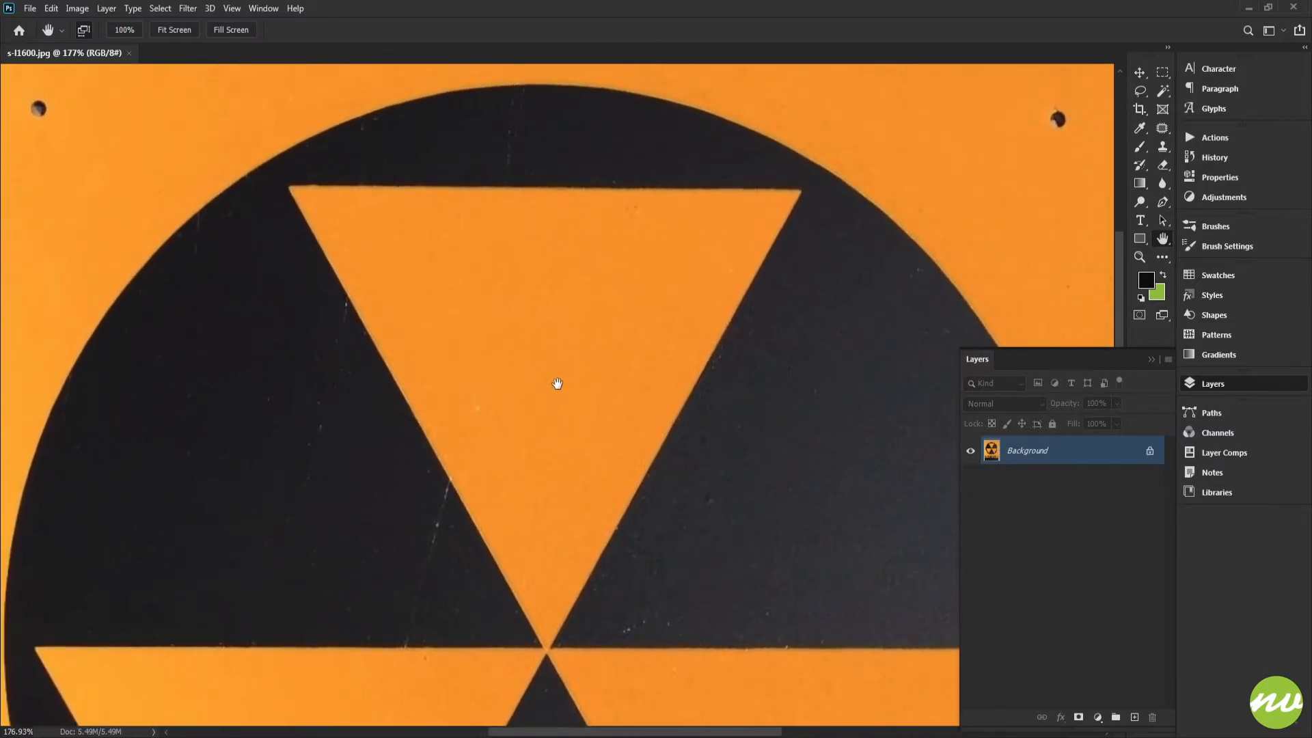
key("p")
left_click_drag(501, 255, 561, 266)
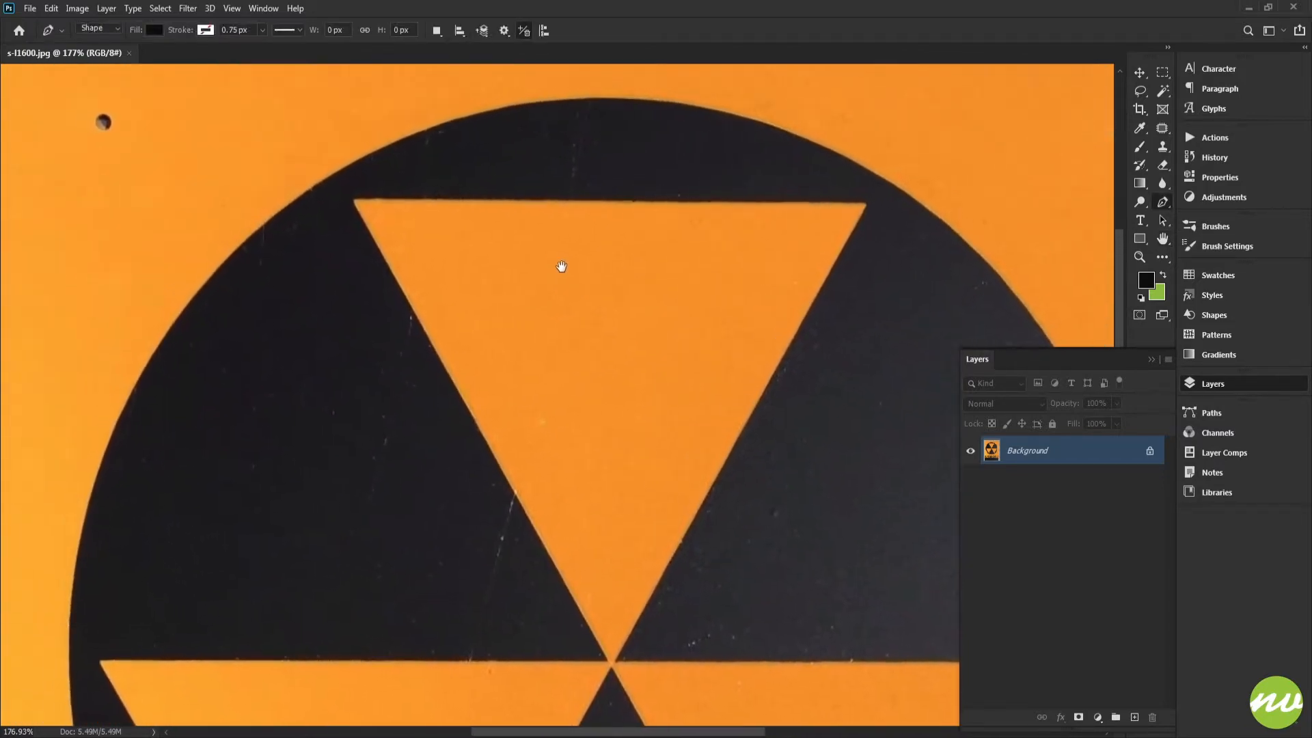
key("ctrl+plus")
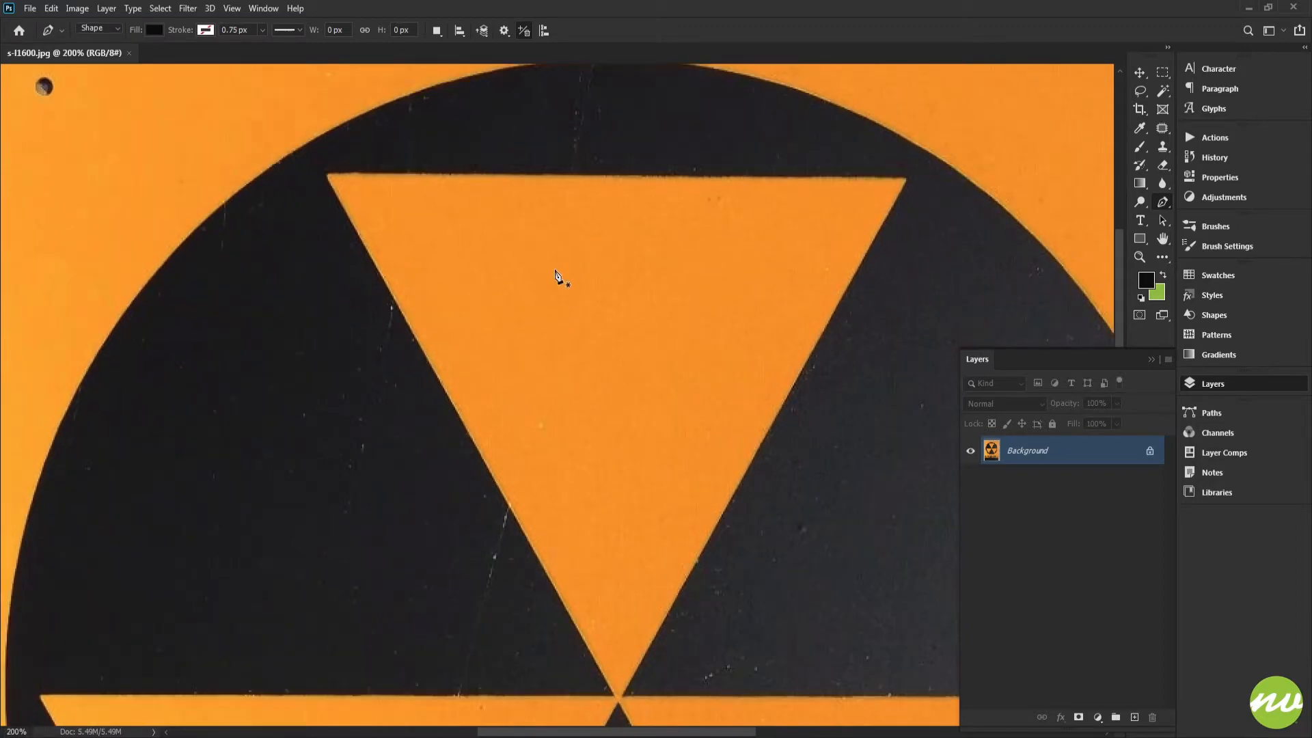
left_click_drag(554, 261, 537, 282)
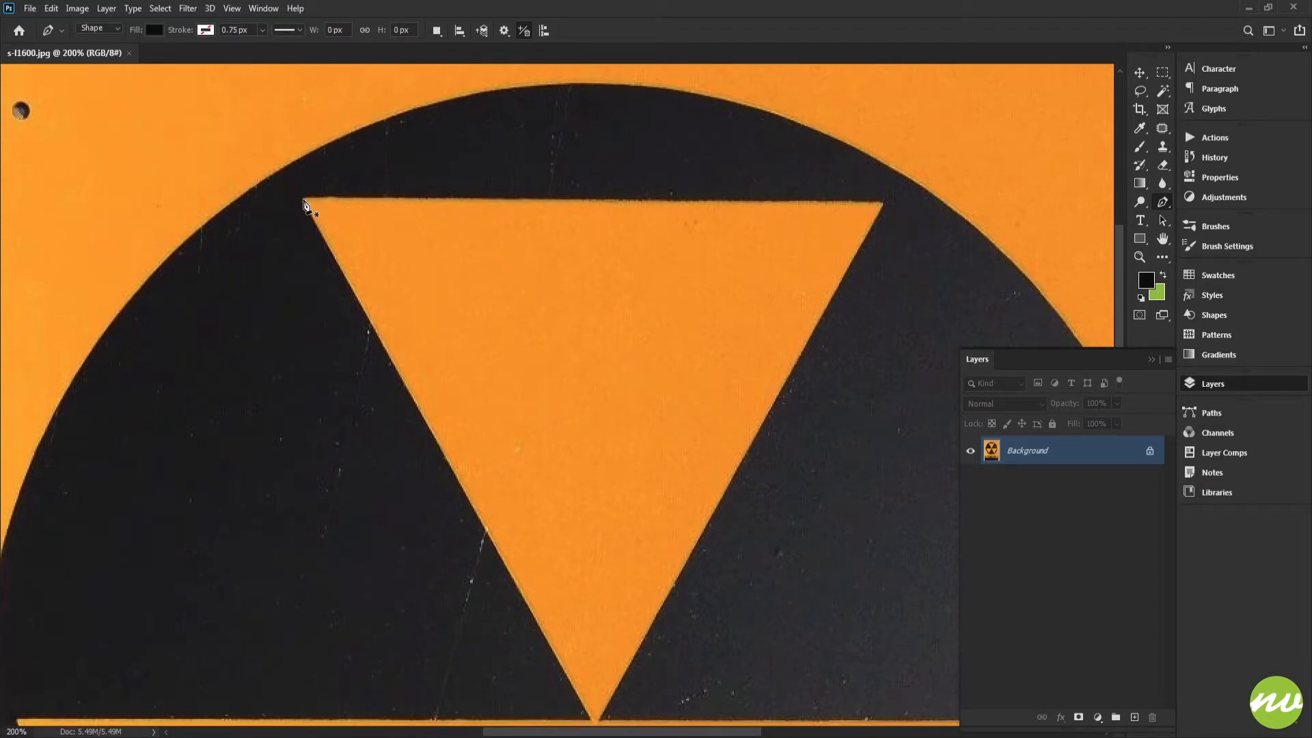
left_click_drag(324, 213, 410, 220)
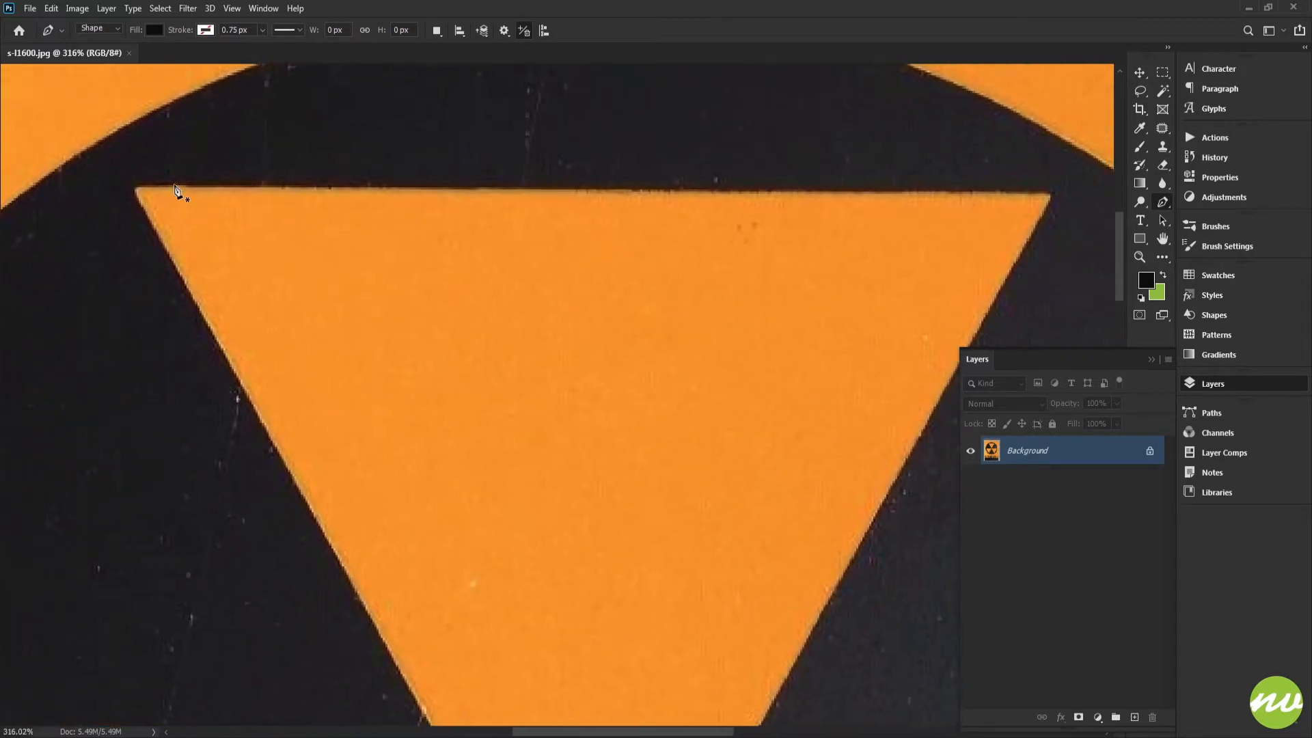
left_click(135, 188)
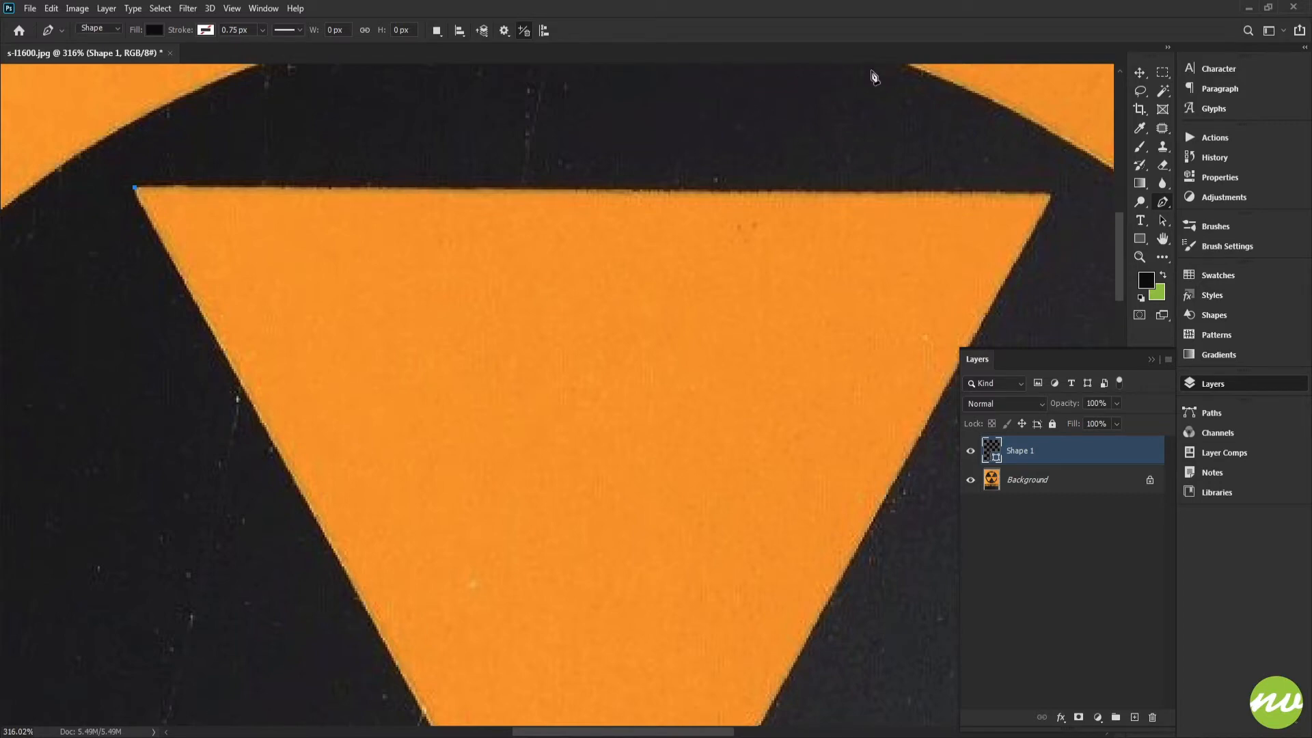
left_click(933, 73)
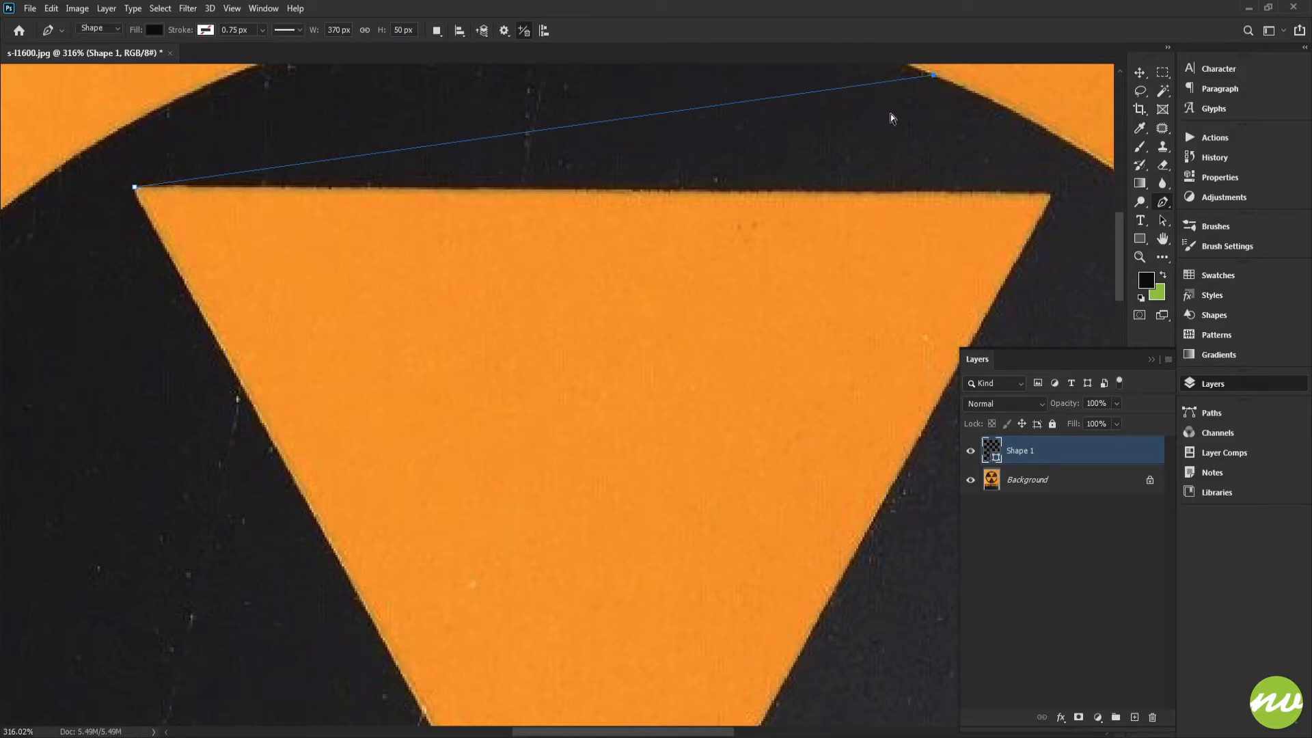
key("Escape")
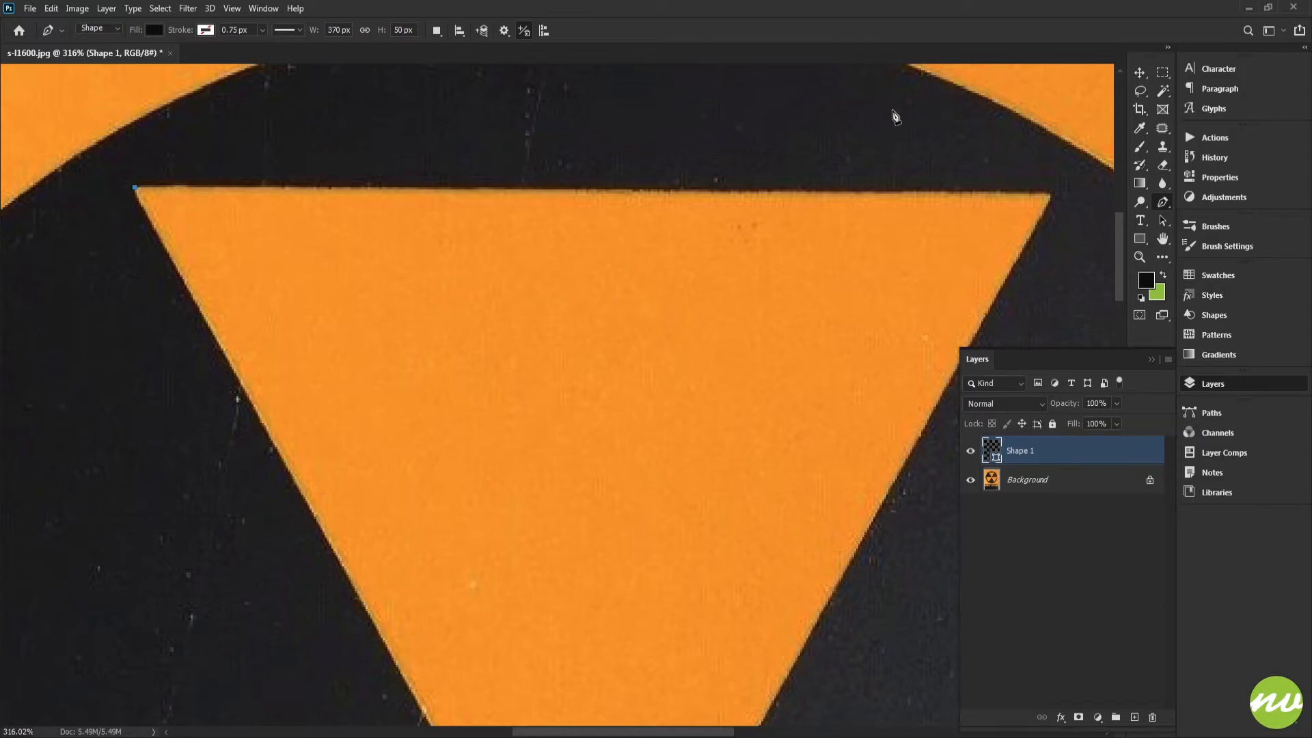
left_click(925, 89)
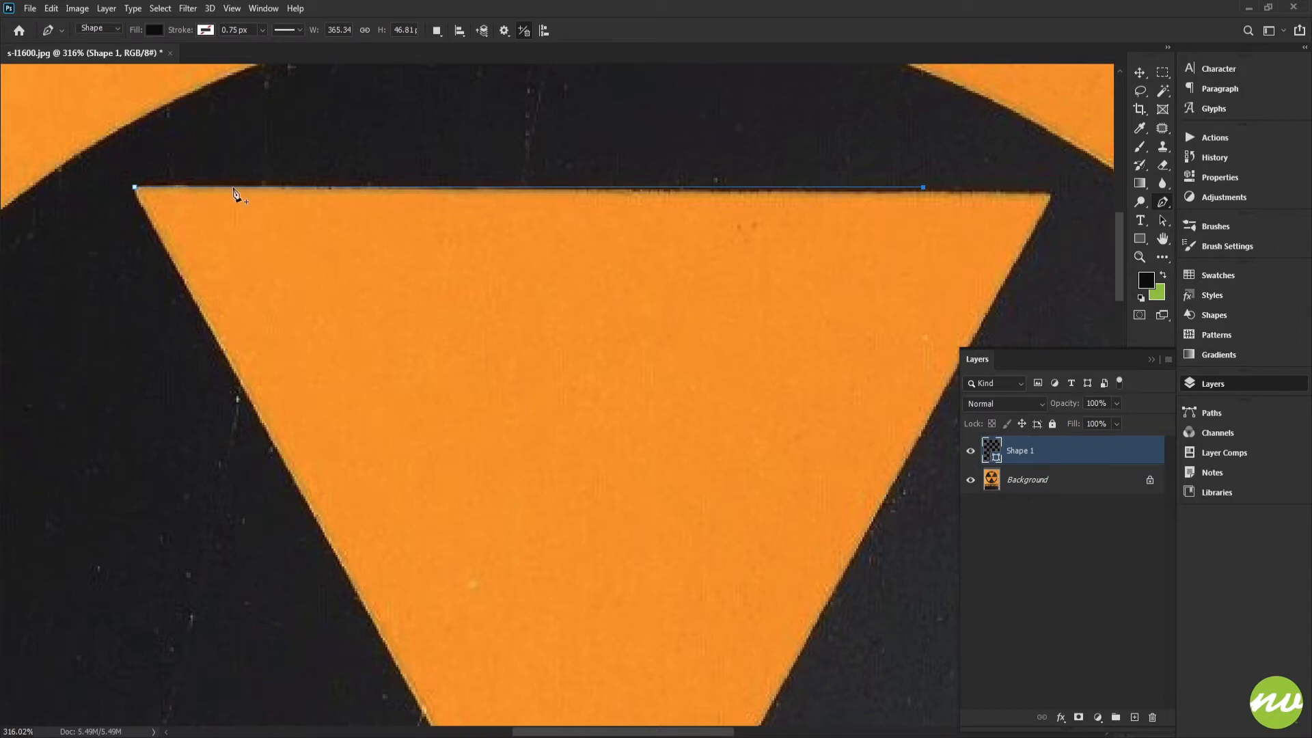
key("ctrl+z")
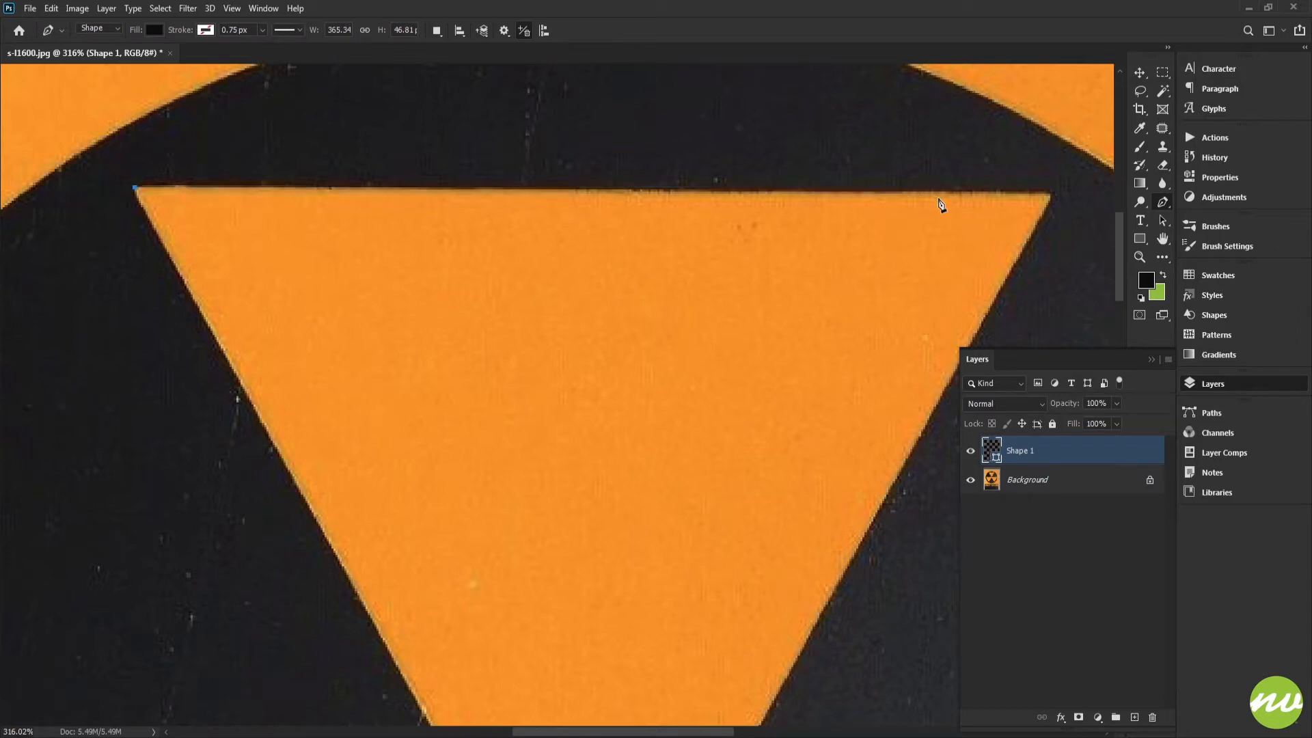
Add anchors at the upper triangle's top-right corner and at its bottom tip
left_click(1052, 187)
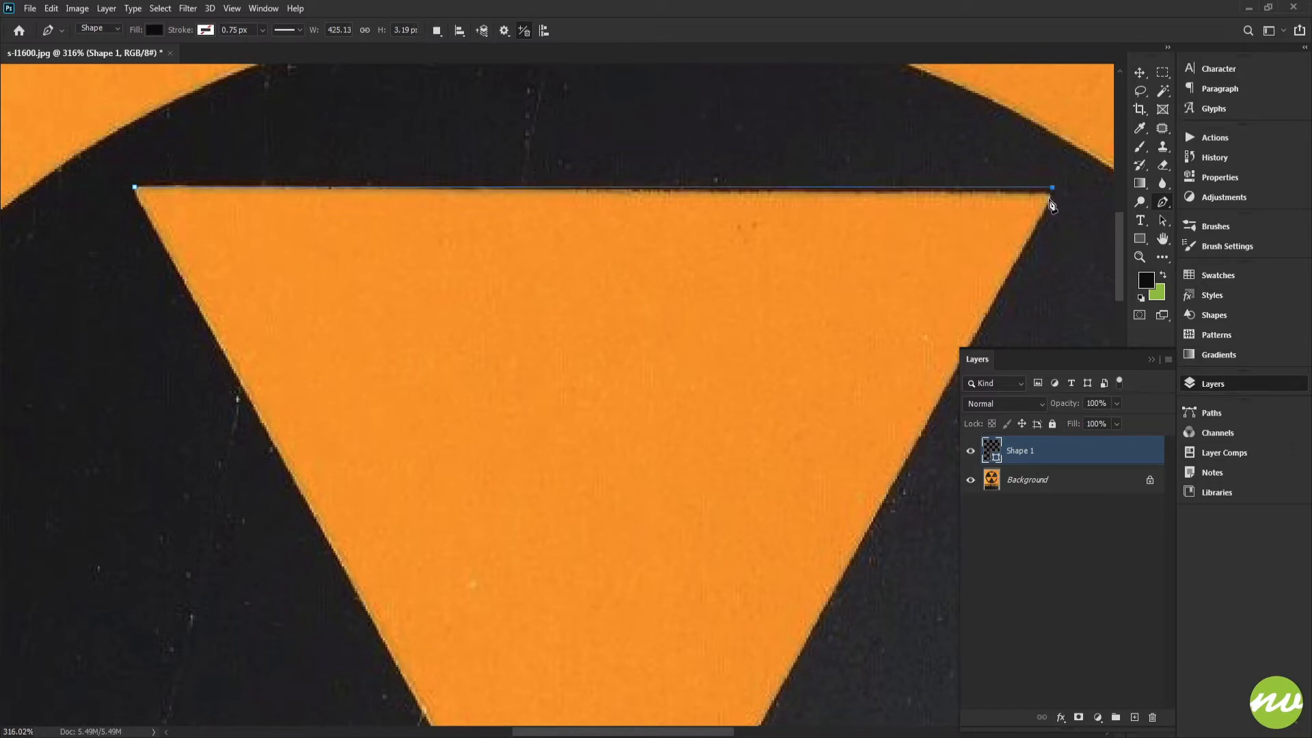
left_click_drag(738, 551, 755, 273)
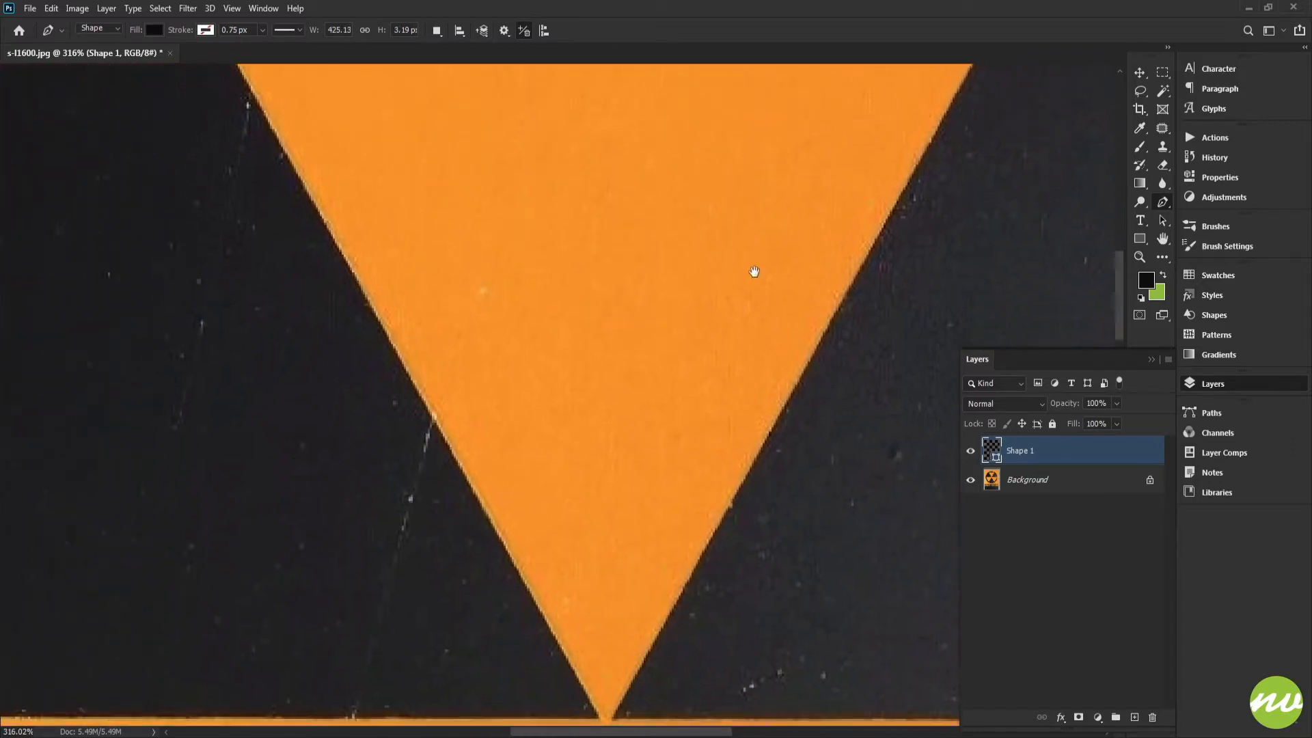
left_click_drag(703, 474, 707, 110)
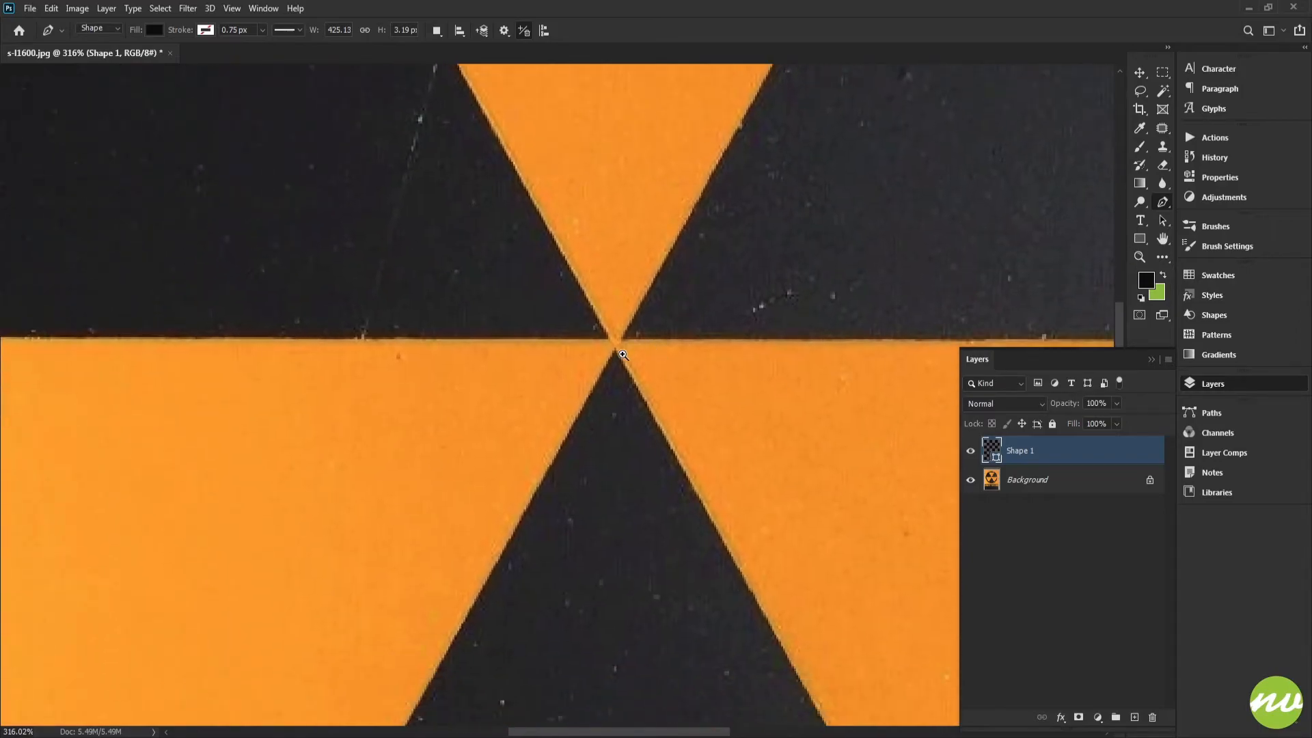
left_click_drag(622, 355, 720, 507)
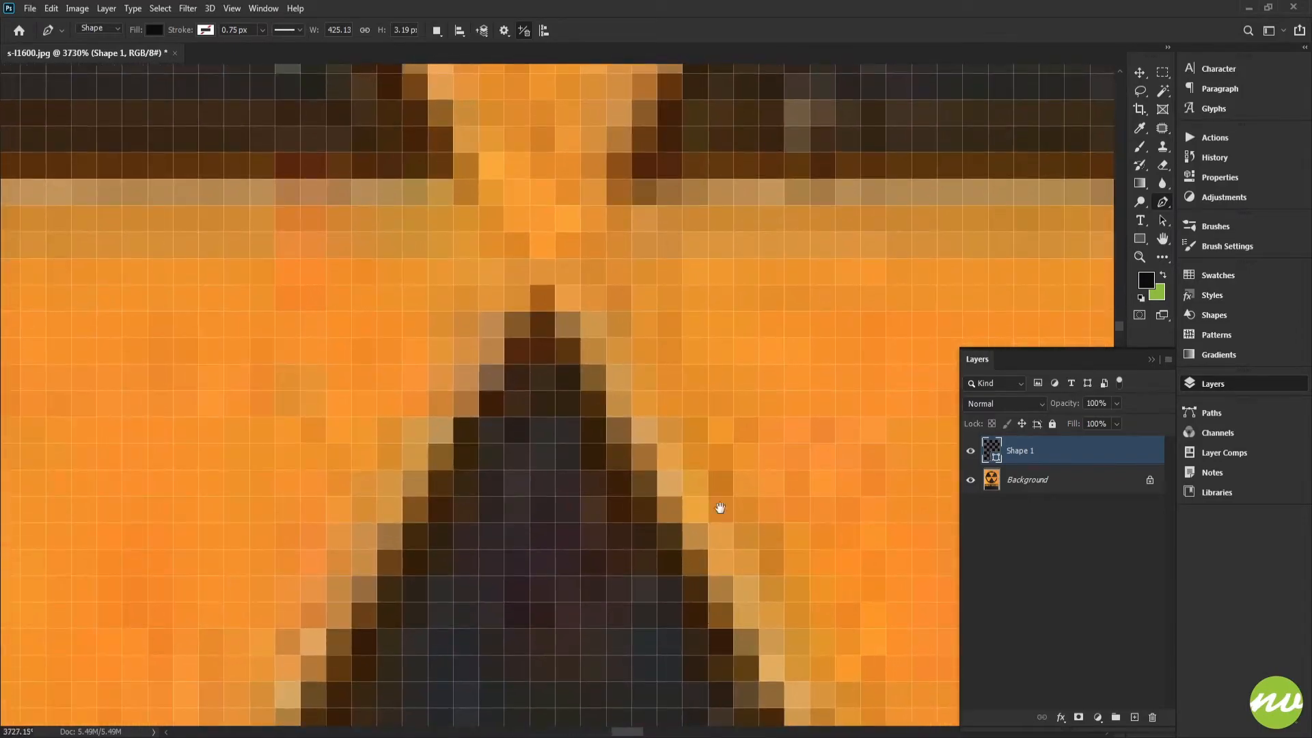
left_click_drag(569, 351, 670, 463)
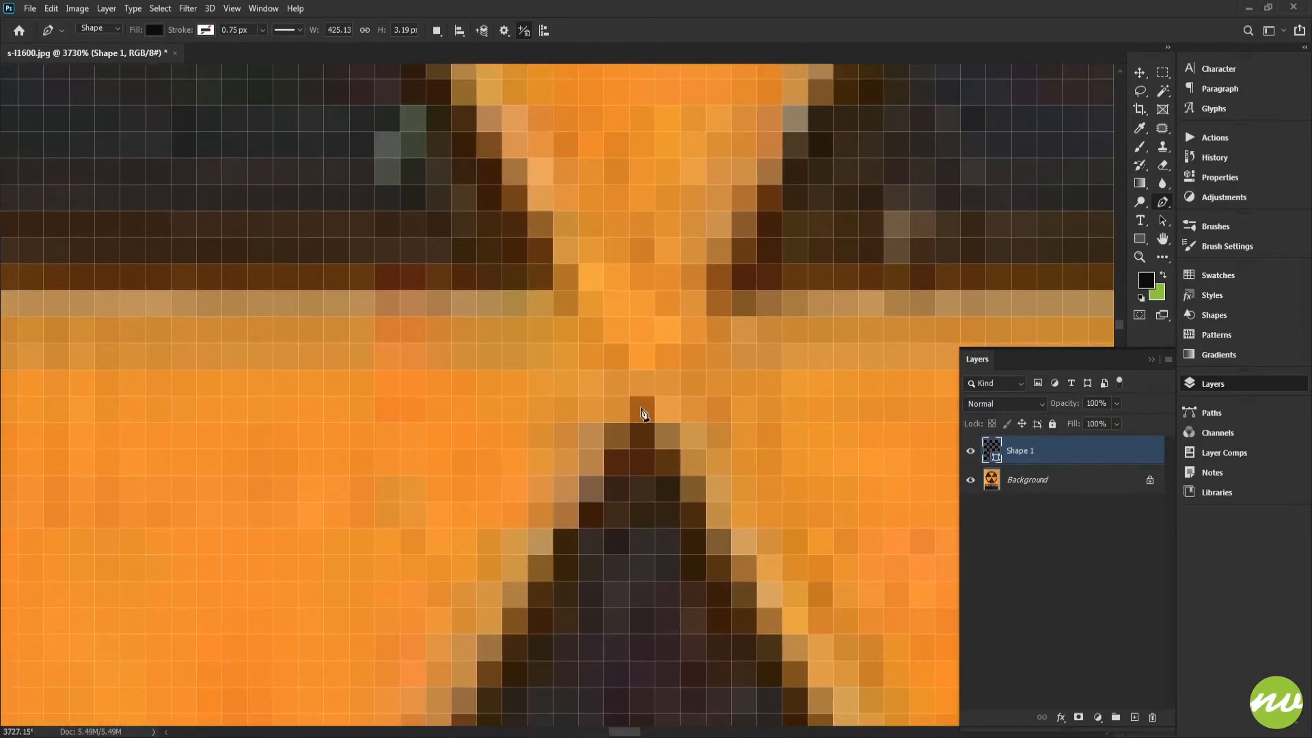
left_click(647, 372)
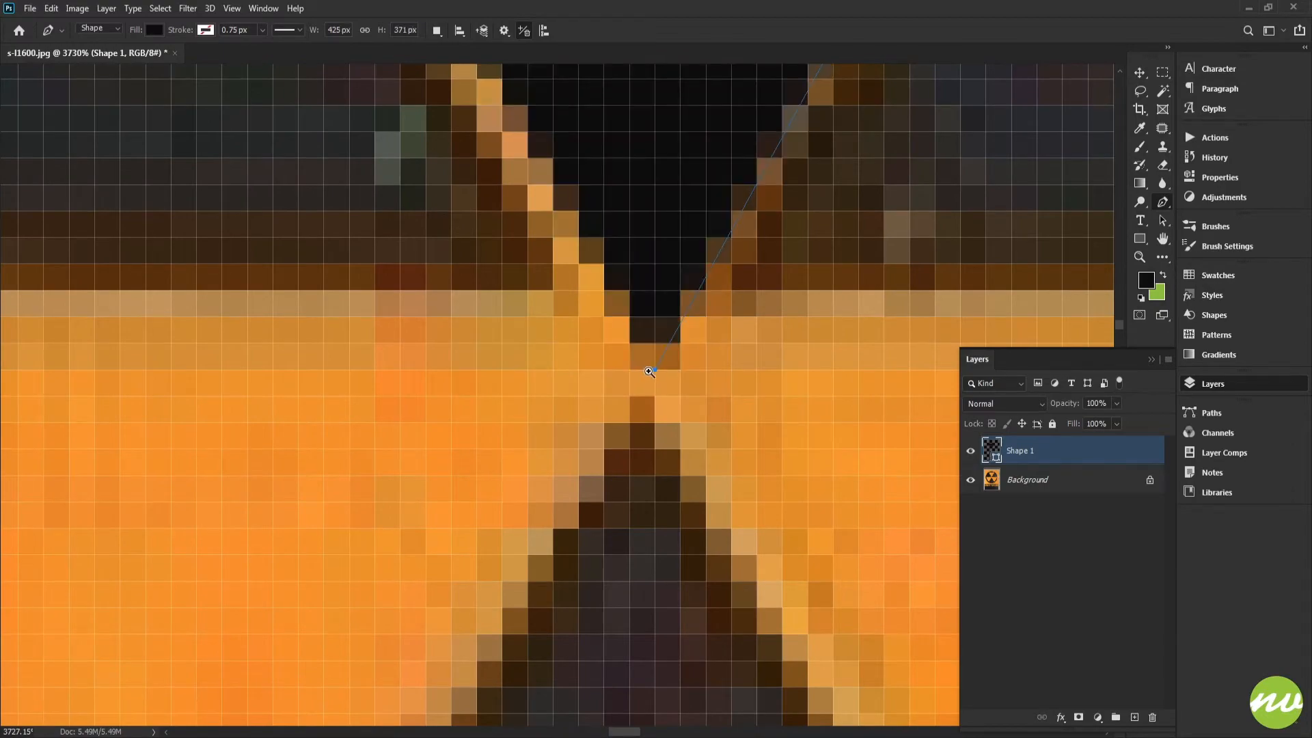
Close the triangle path back on its first anchor at the top-left corner
left_click_drag(649, 371, 540, 336)
left_click_drag(474, 187, 593, 525)
left_click_drag(446, 206, 612, 559)
left_click_drag(402, 180, 547, 539)
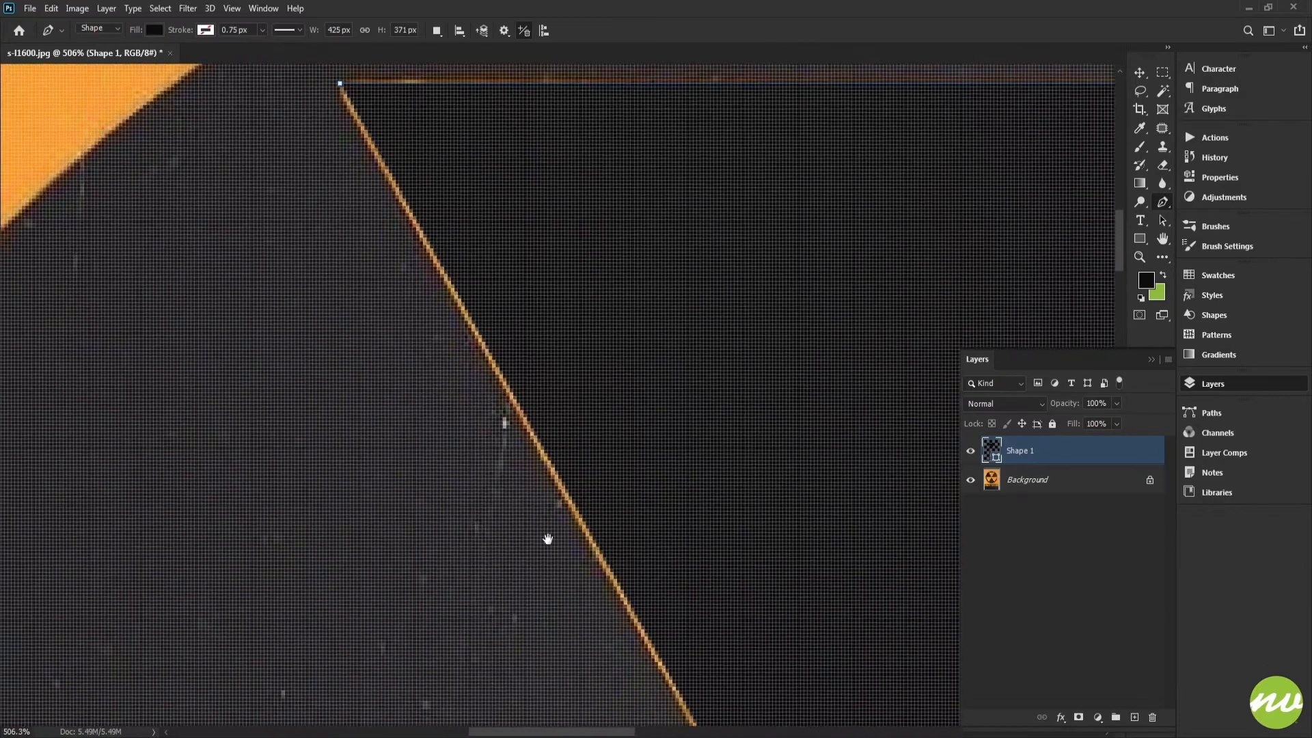
left_click_drag(387, 241, 441, 418)
left_click_drag(385, 270, 460, 369)
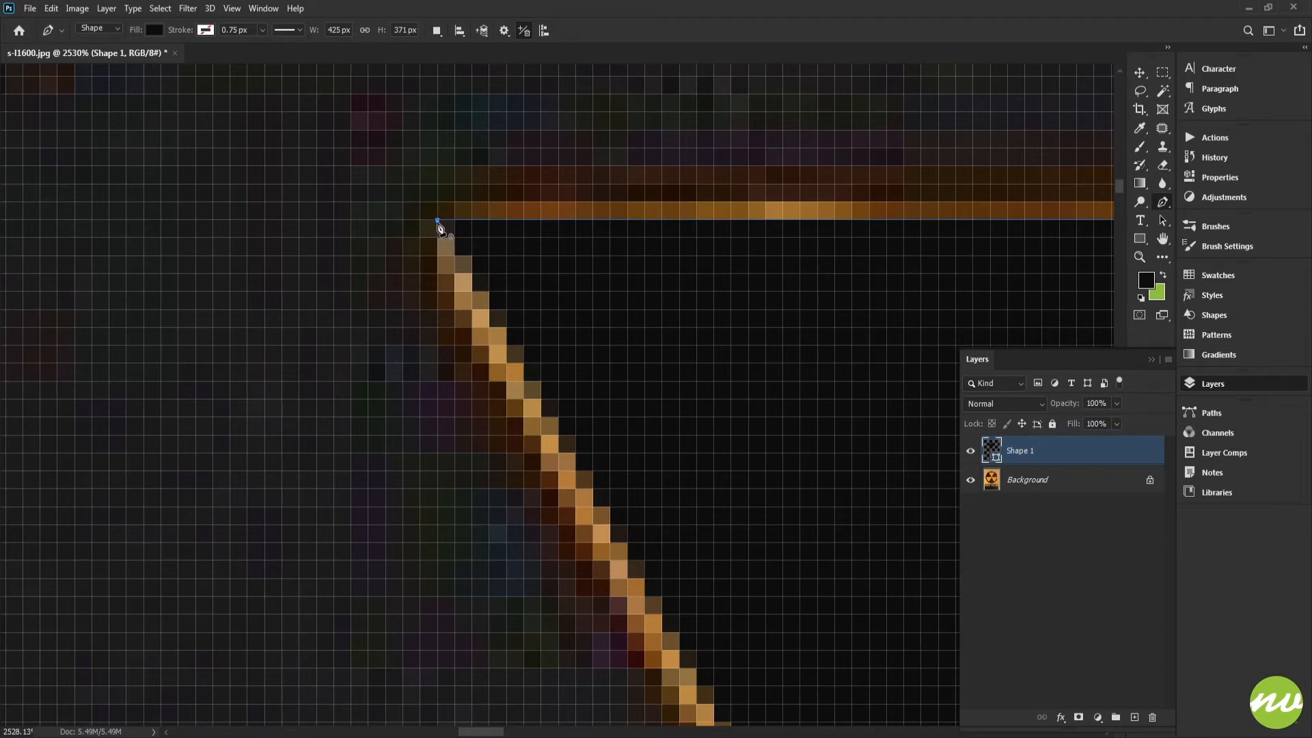
left_click_drag(629, 312, 571, 253)
Define the traced triangle as a custom shape, keeping the suggested name
key("ctrl+0")
right_click(576, 240)
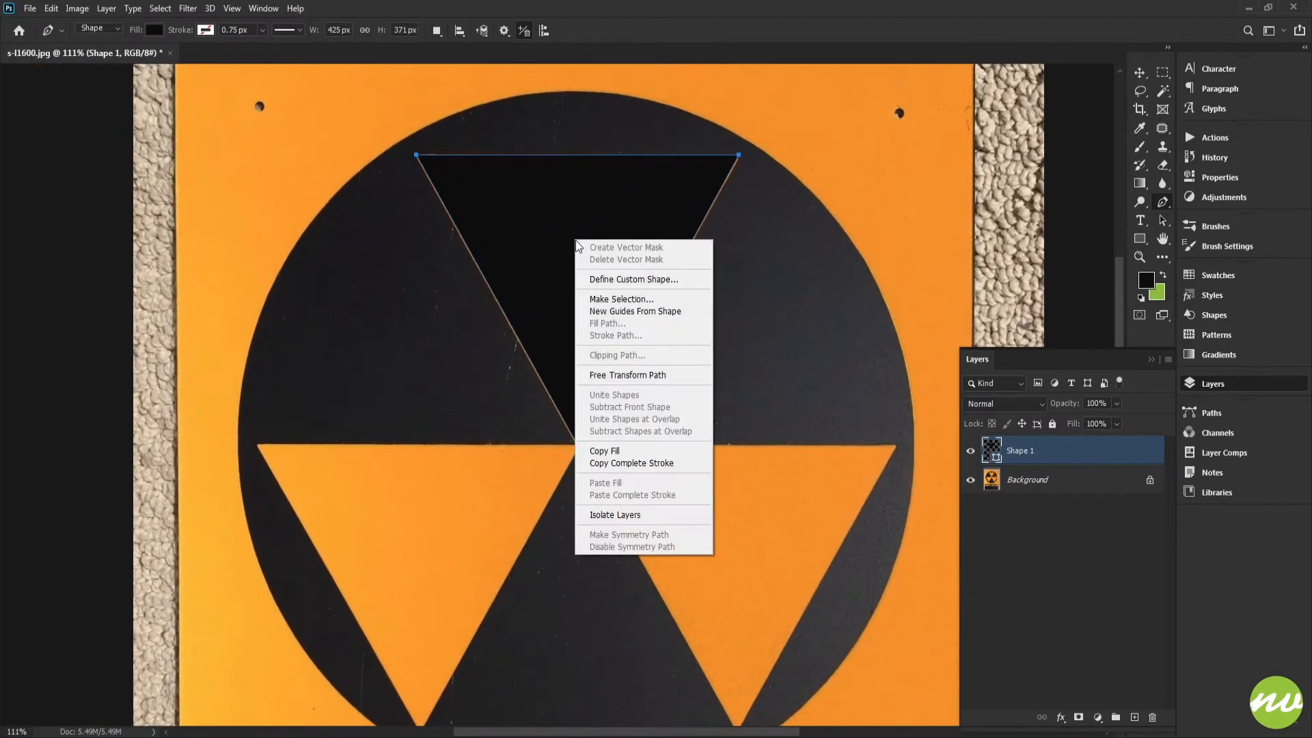
left_click(657, 279)
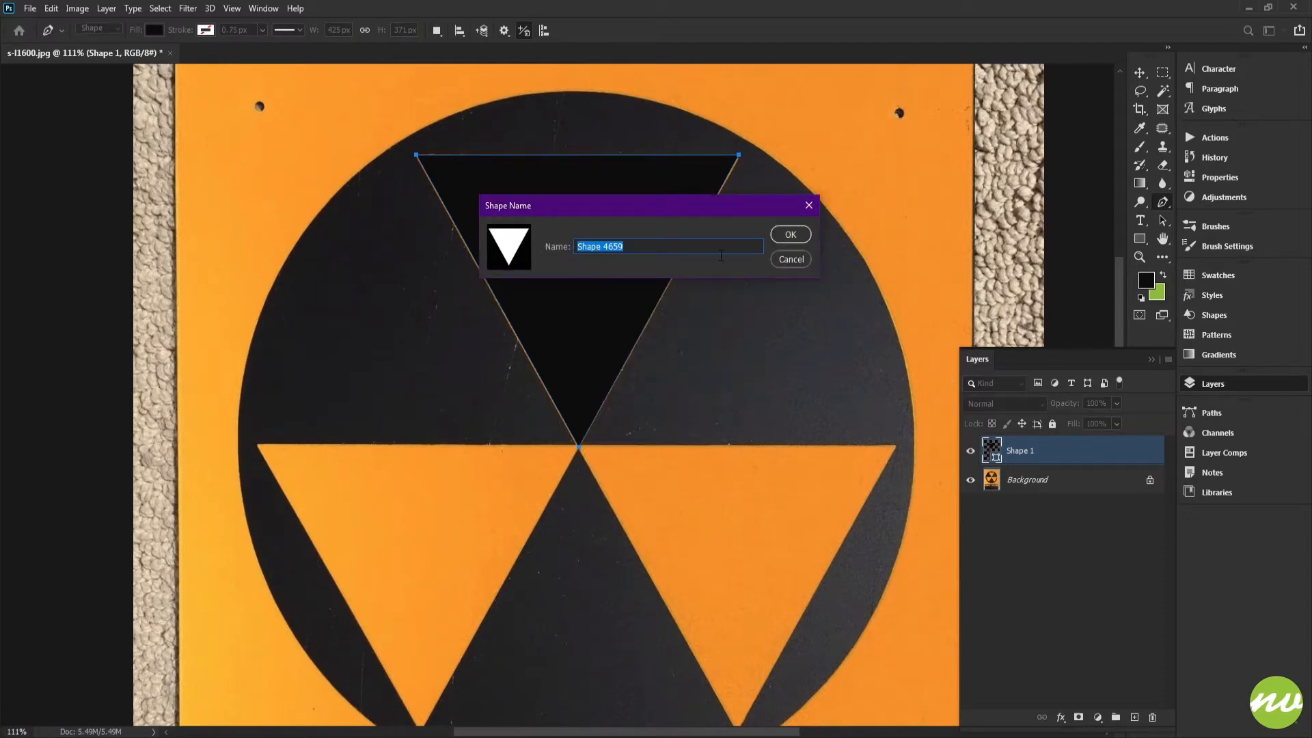
left_click(787, 263)
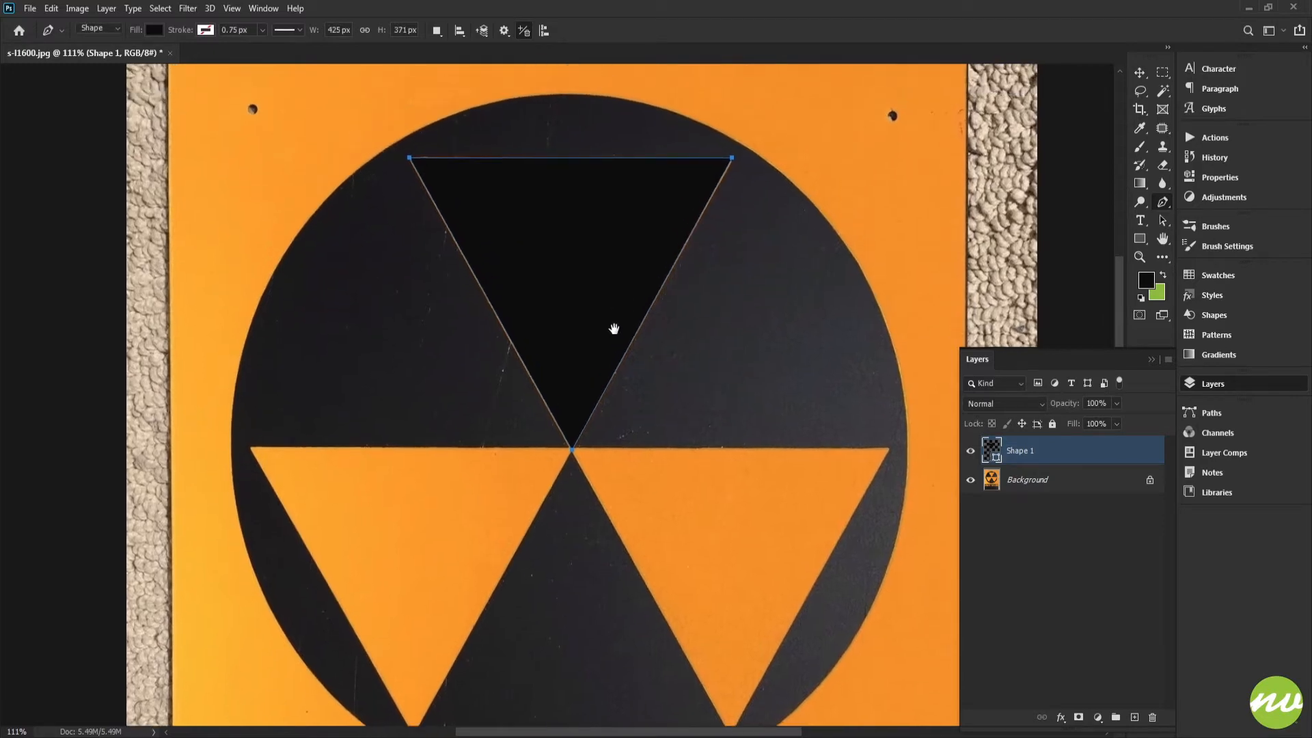
Begin a free transform on the triangle shape and move its reference point onto the bottom tip
key("u")
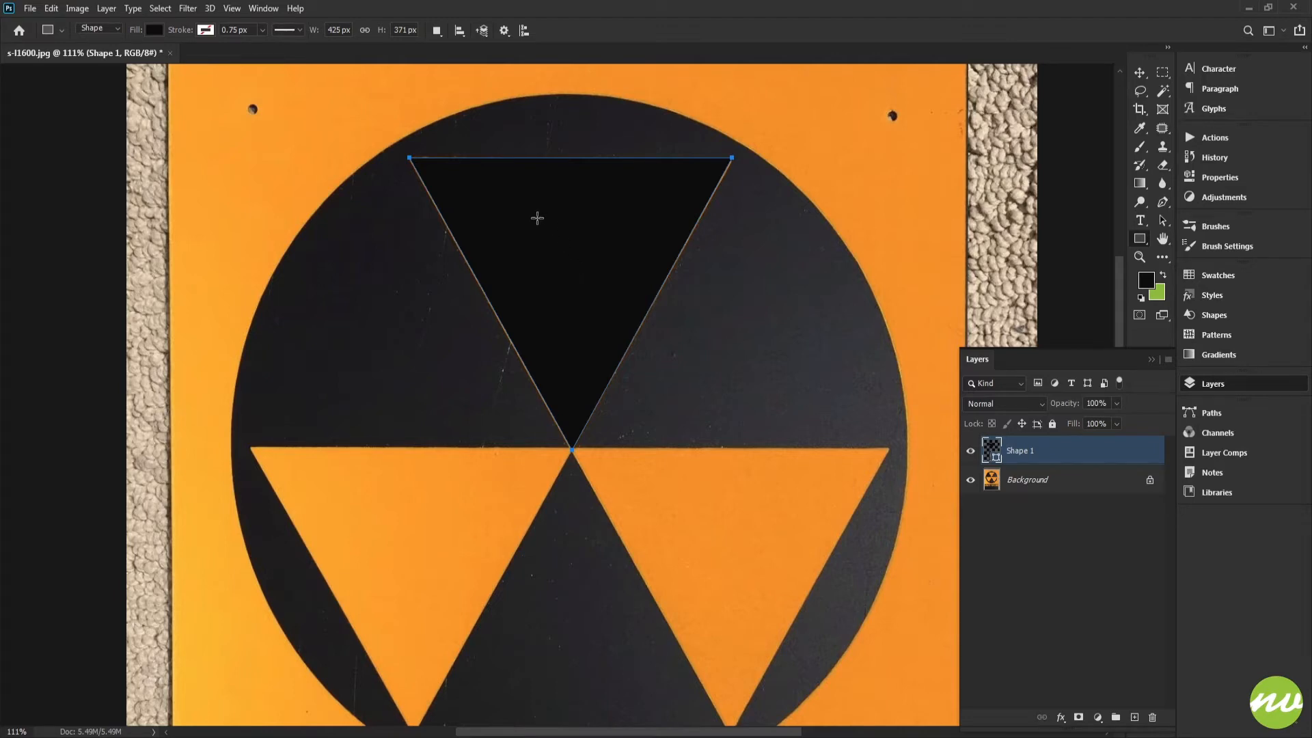
key("ctrl+t")
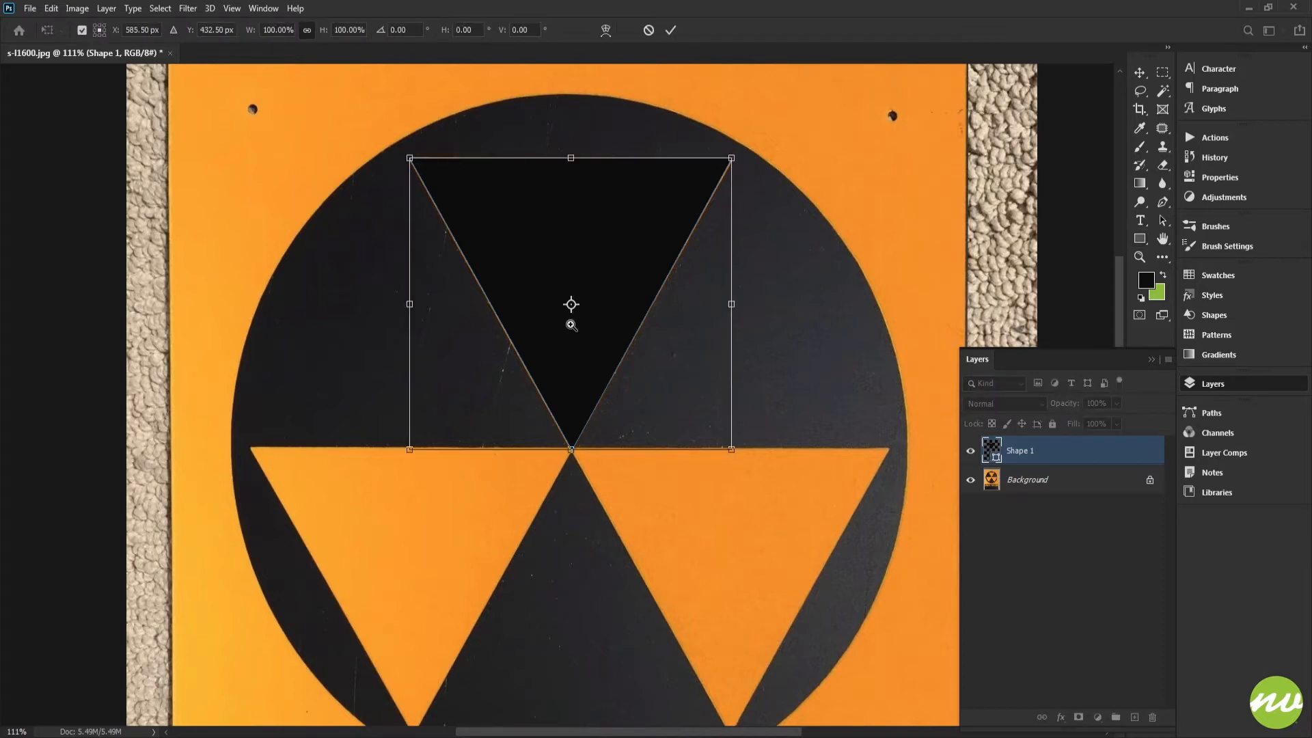
left_click_drag(571, 325, 621, 469)
left_click_drag(620, 409, 617, 285)
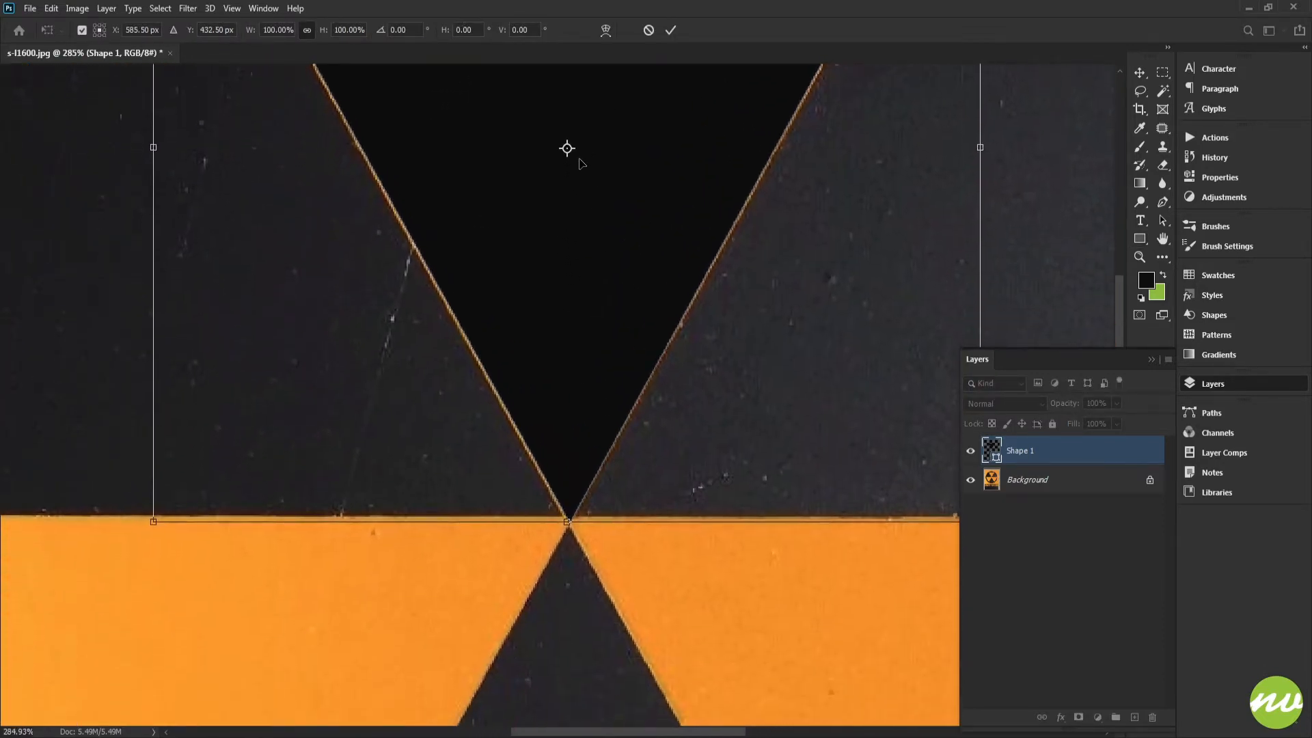
left_click_drag(567, 148, 630, 301)
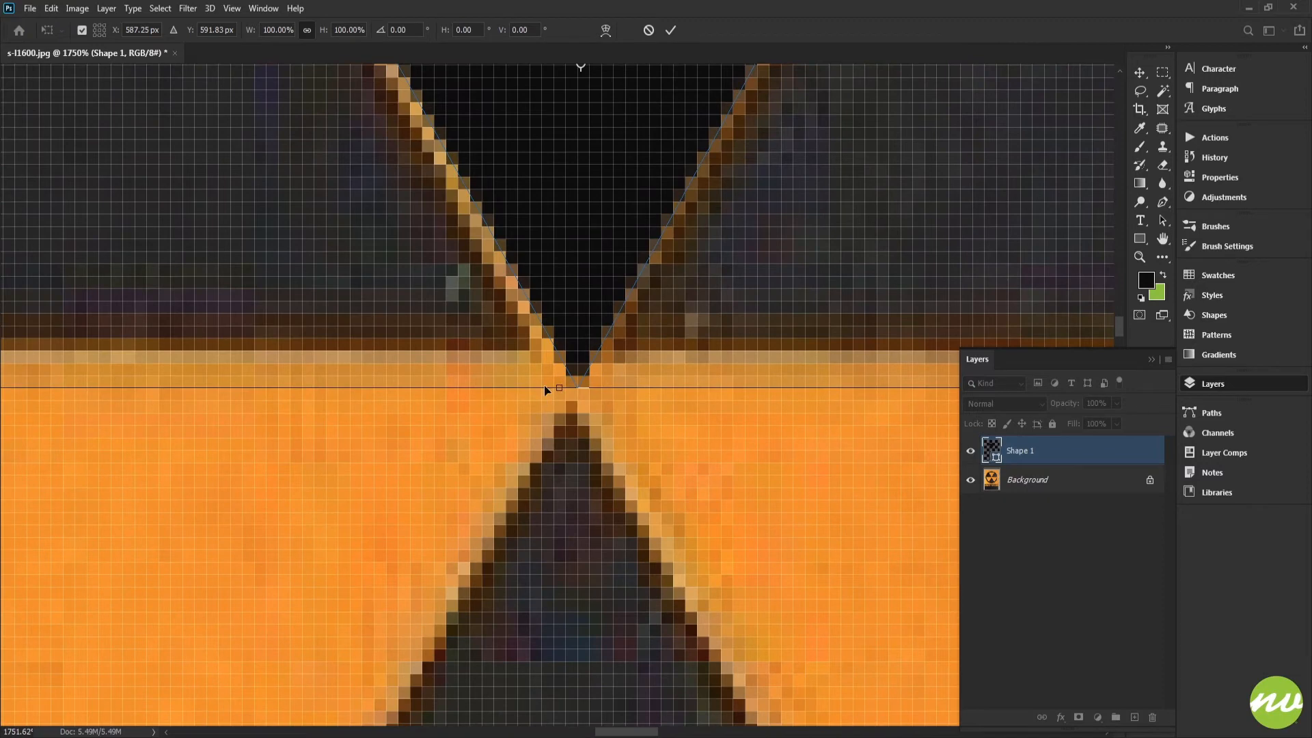
left_click_drag(581, 369, 557, 410)
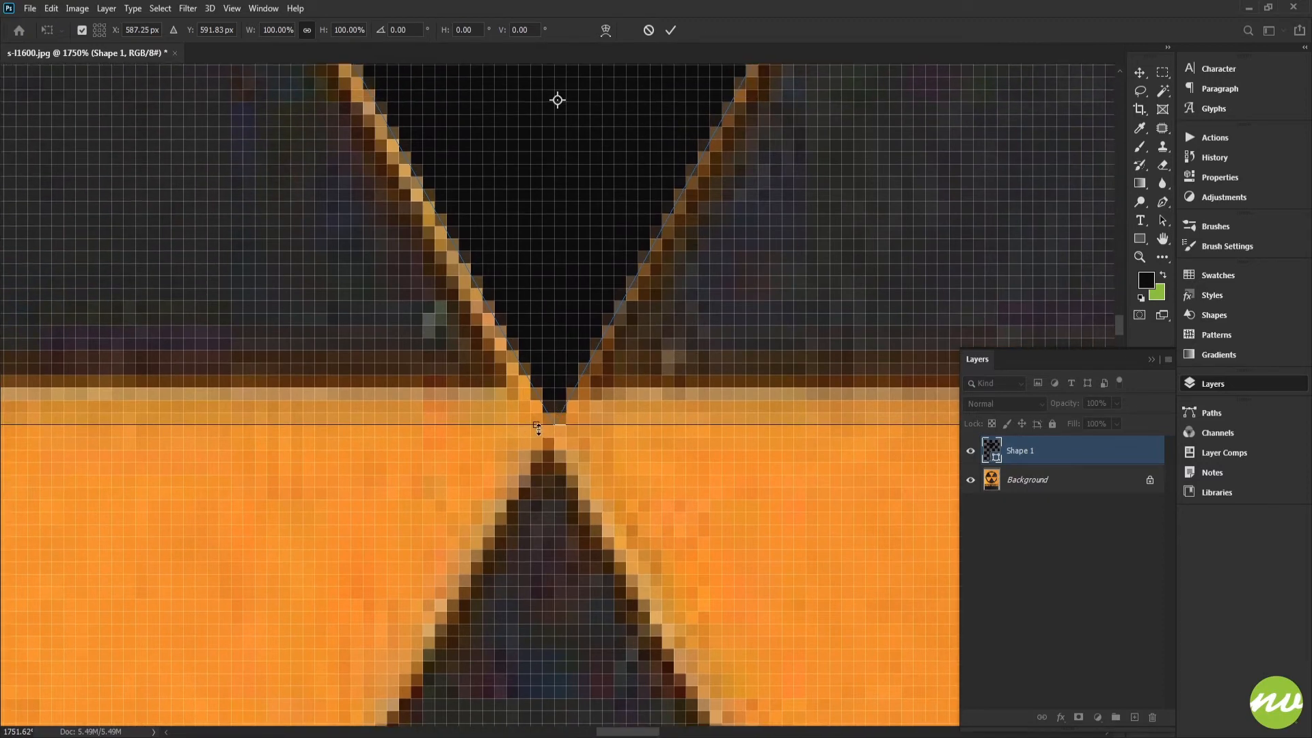
left_click_drag(557, 100, 597, 348)
left_click_drag(576, 268, 608, 307)
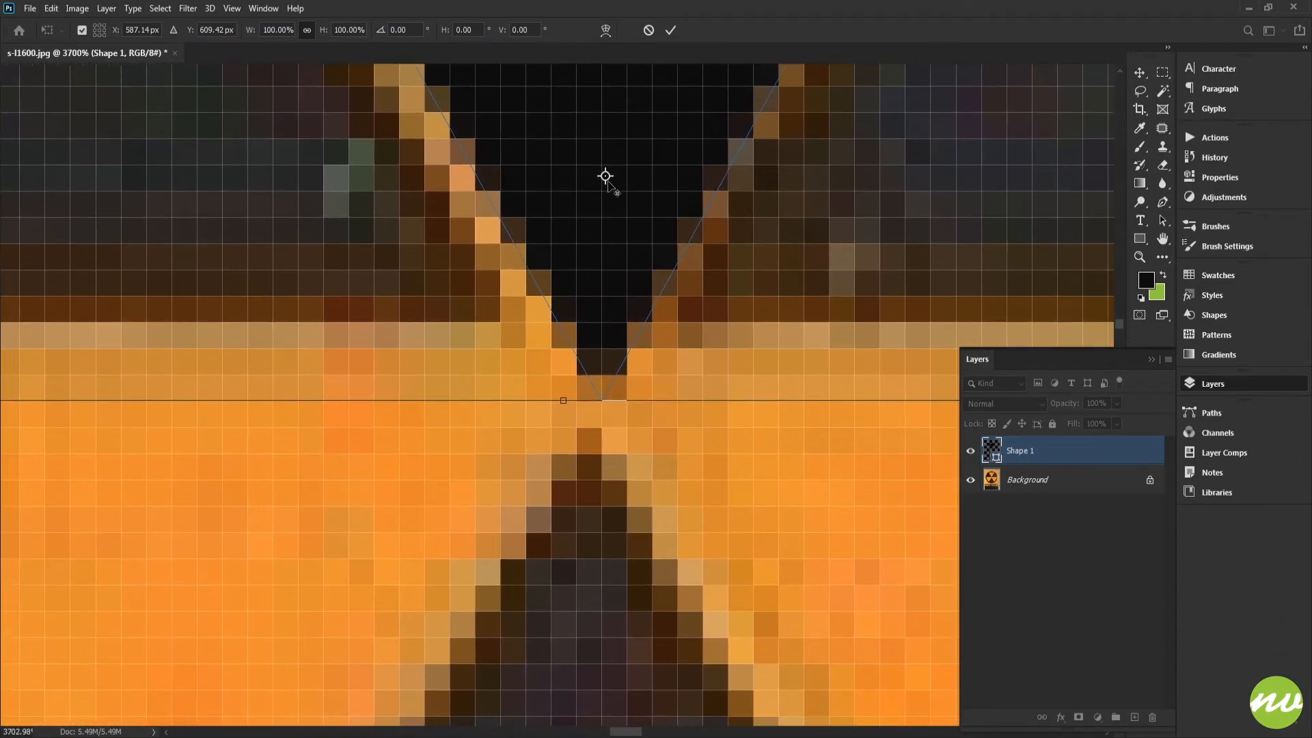
left_click_drag(605, 176, 599, 336)
left_click_drag(598, 416, 645, 520)
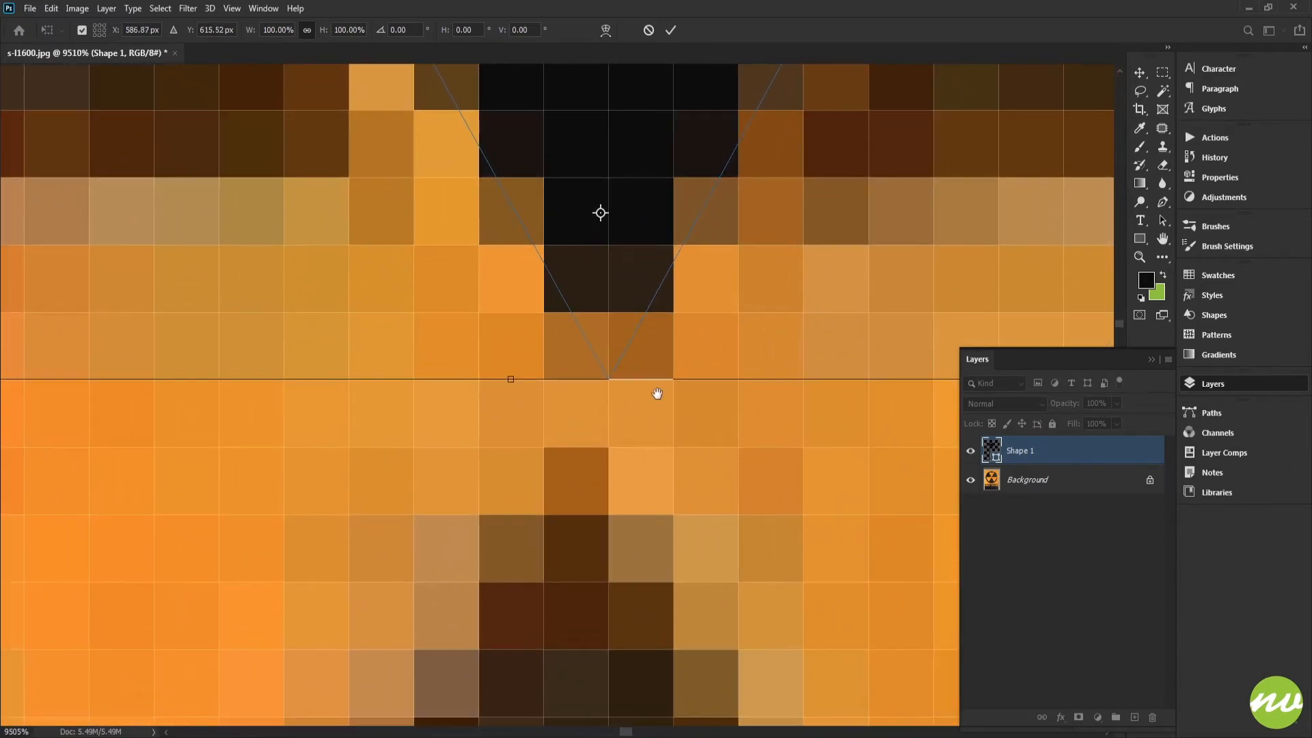
left_click_drag(656, 393, 623, 423)
left_click_drag(566, 242, 575, 409)
mouse_move(575, 409)
left_mouse_down()
mouse_move(602, 452)
mouse_move(610, 443)
mouse_move(572, 408)
left_mouse_up()
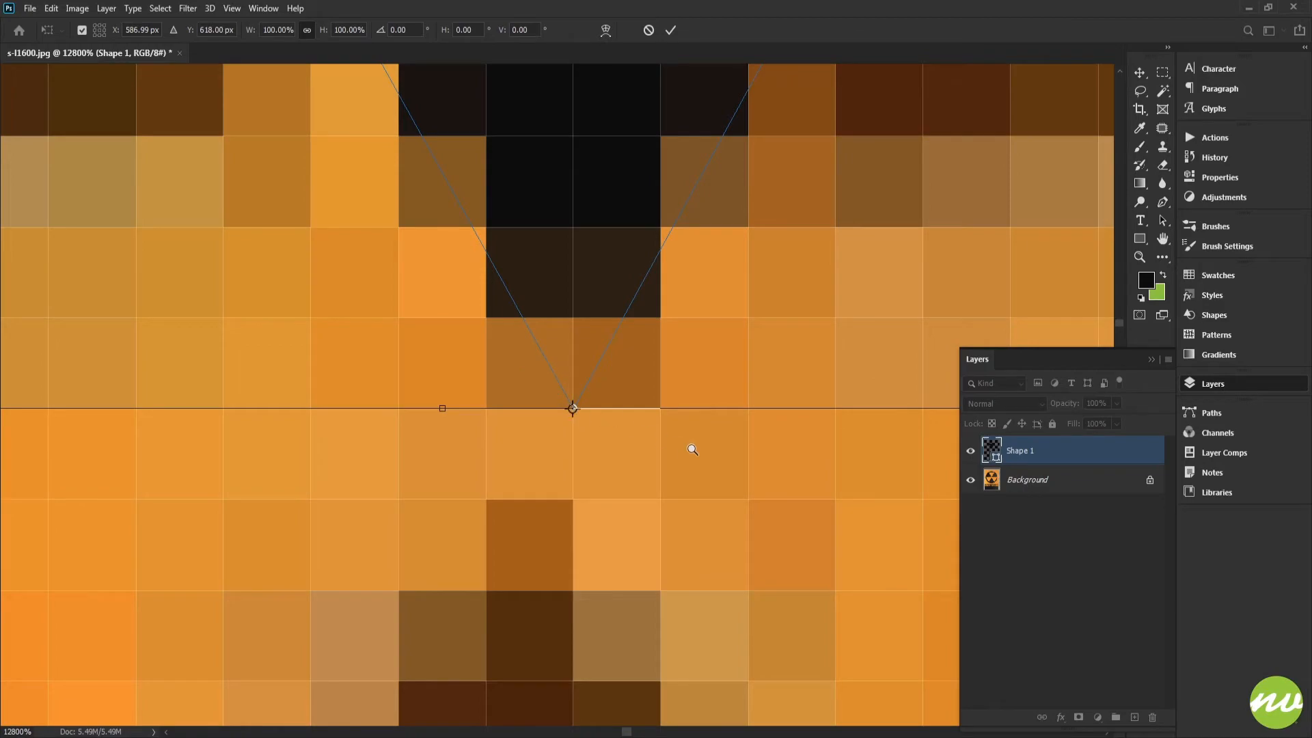
left_click_drag(692, 449, 486, 437)
left_click_drag(703, 365, 647, 374)
left_click_drag(709, 292, 605, 378)
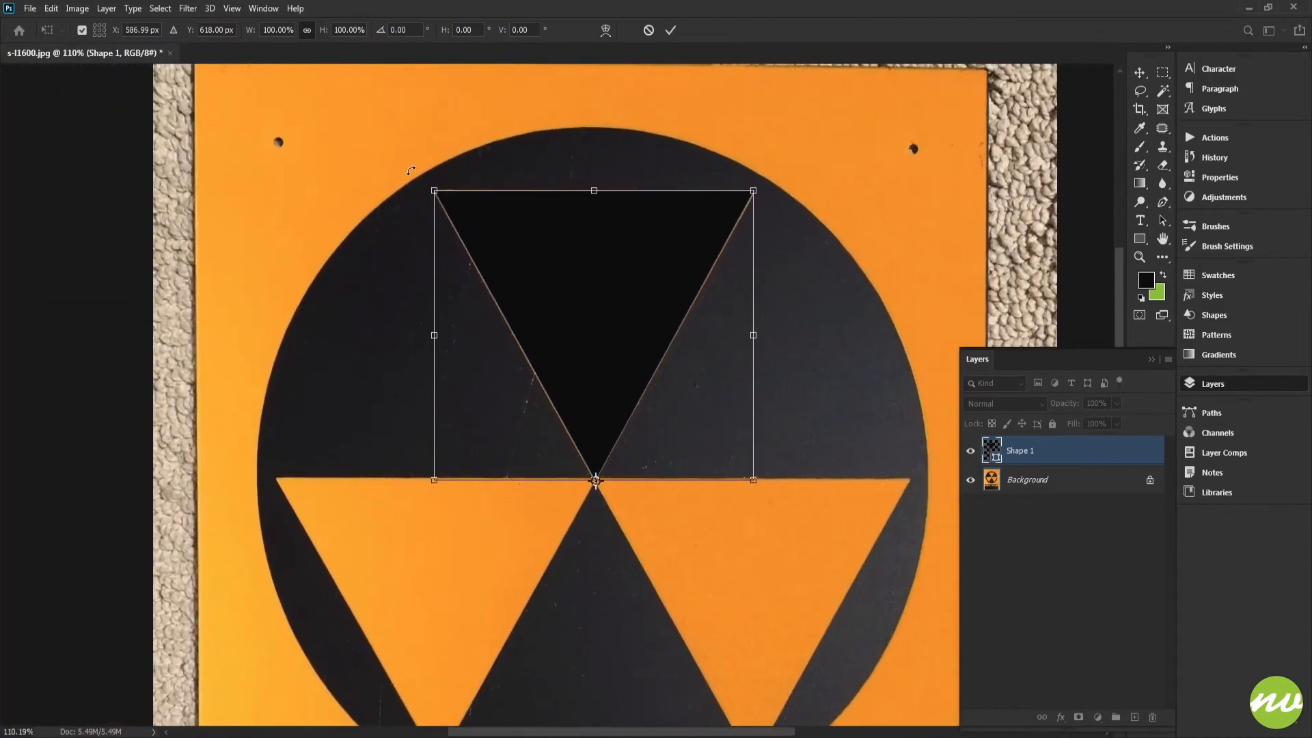
Rotate a copy of the triangle about its tip onto the lower-right triangle, then duplicate it over the lower-left one
left_click_drag(411, 170, 884, 457)
left_click_drag(726, 447, 662, 323)
left_click(671, 31)
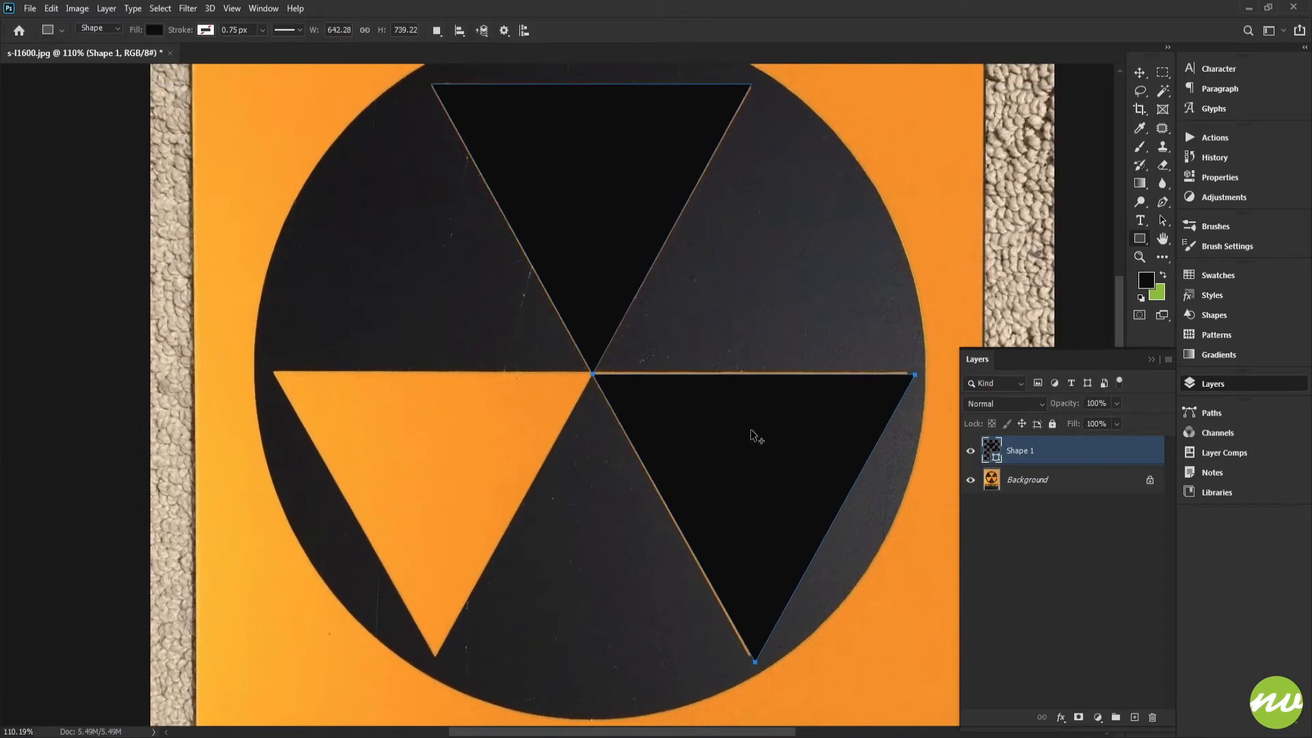
left_click_drag(751, 433, 428, 422)
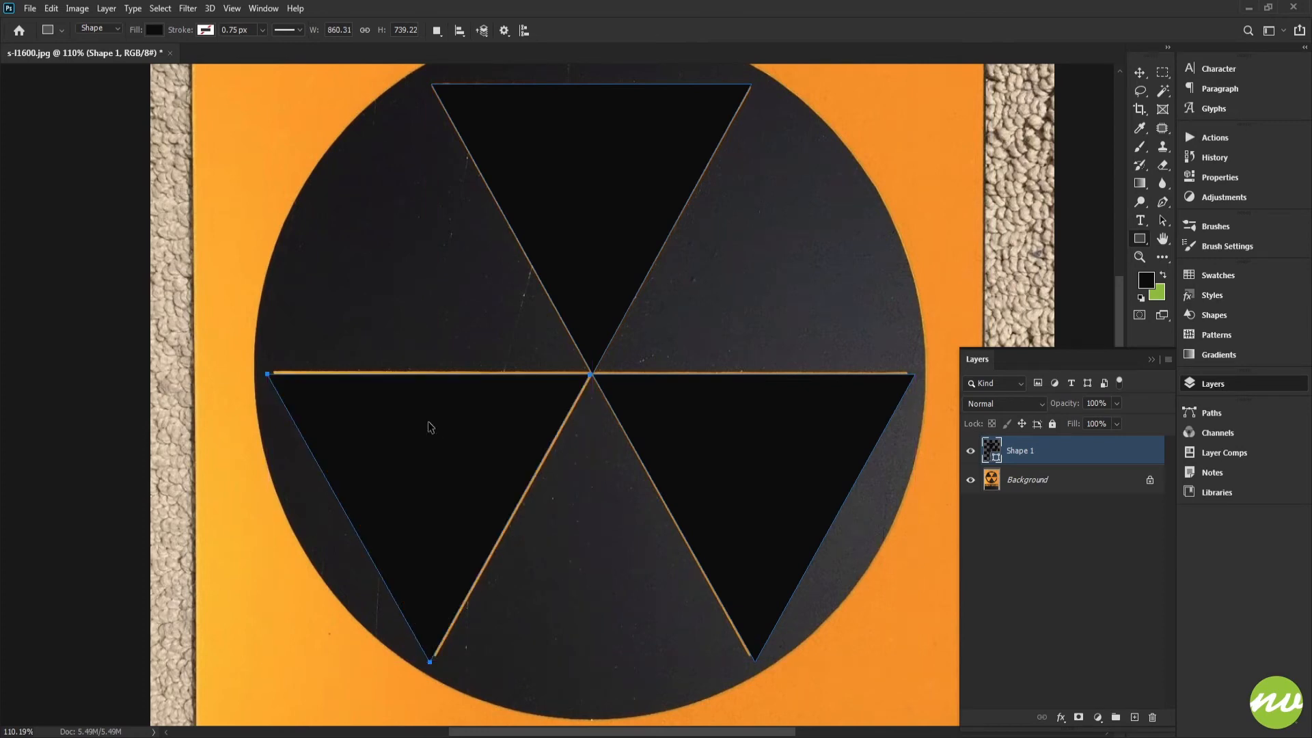
Flip the copied triangle path horizontally so it matches the lower-left triangle
left_click(51, 8)
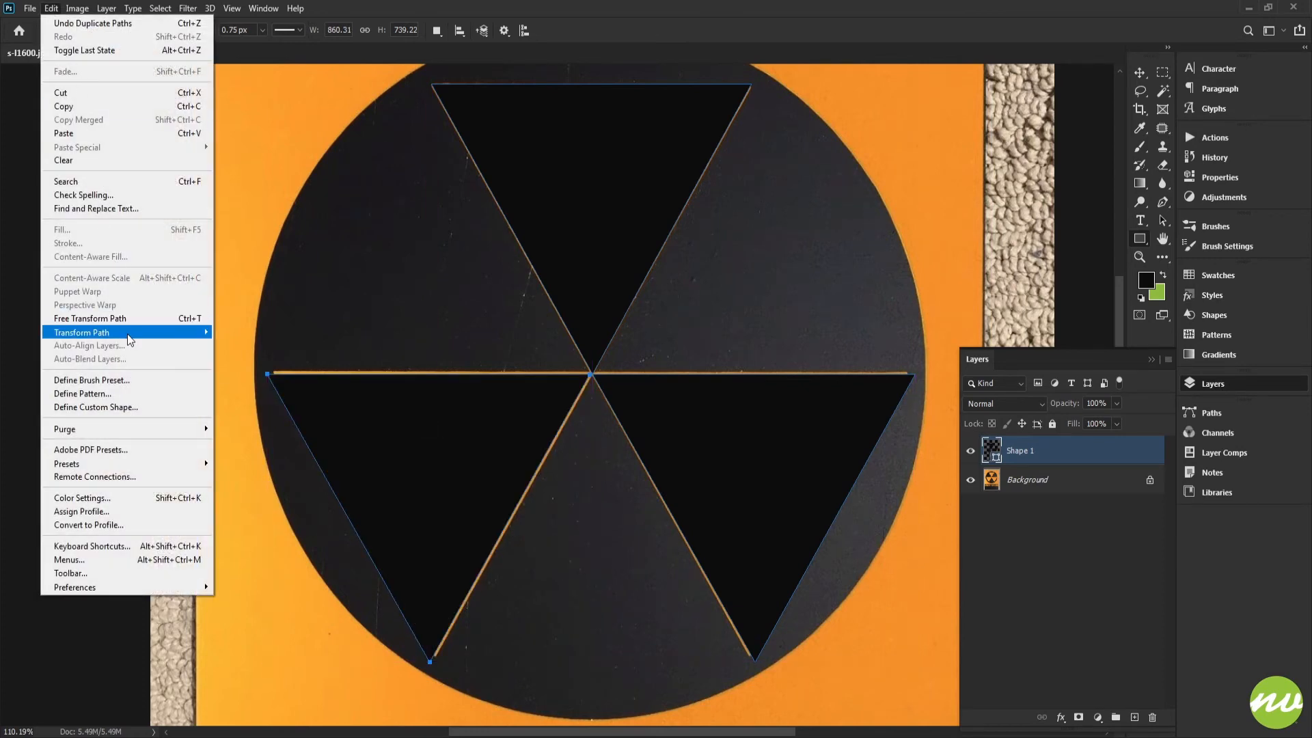
mouse_move(130, 335)
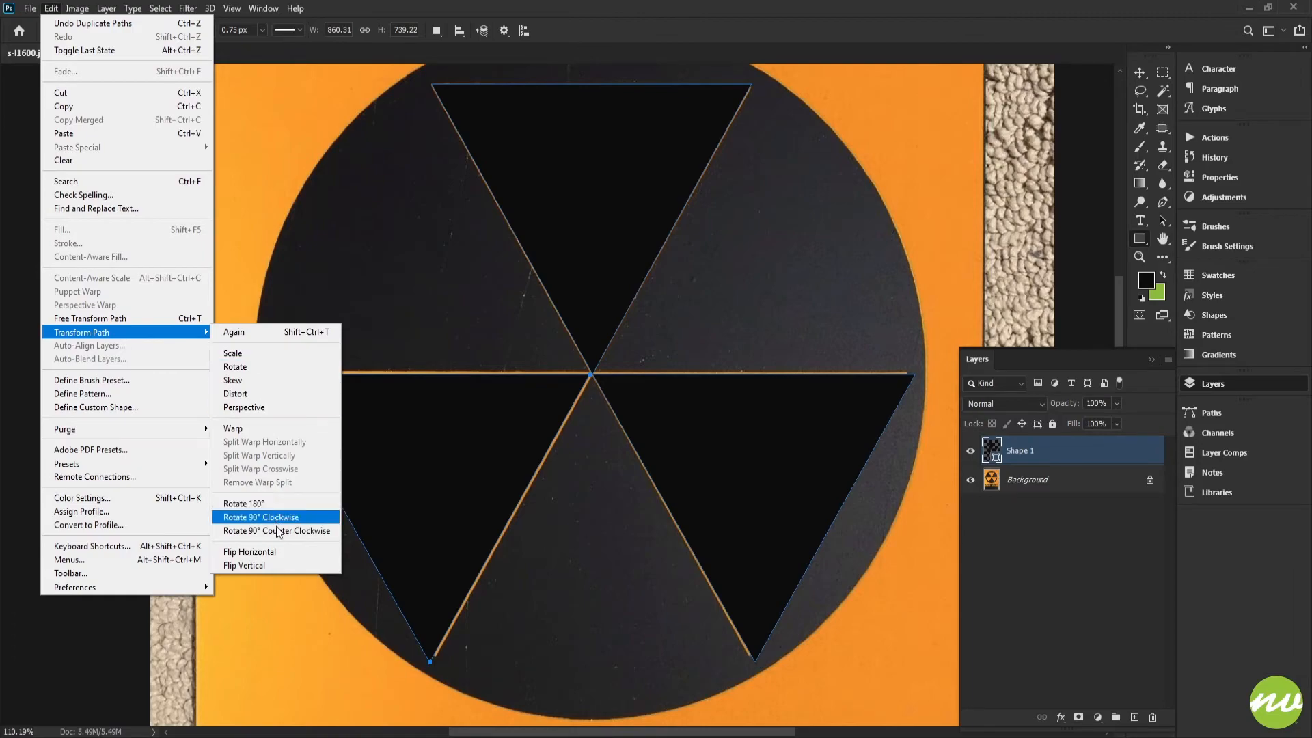
left_click(283, 552)
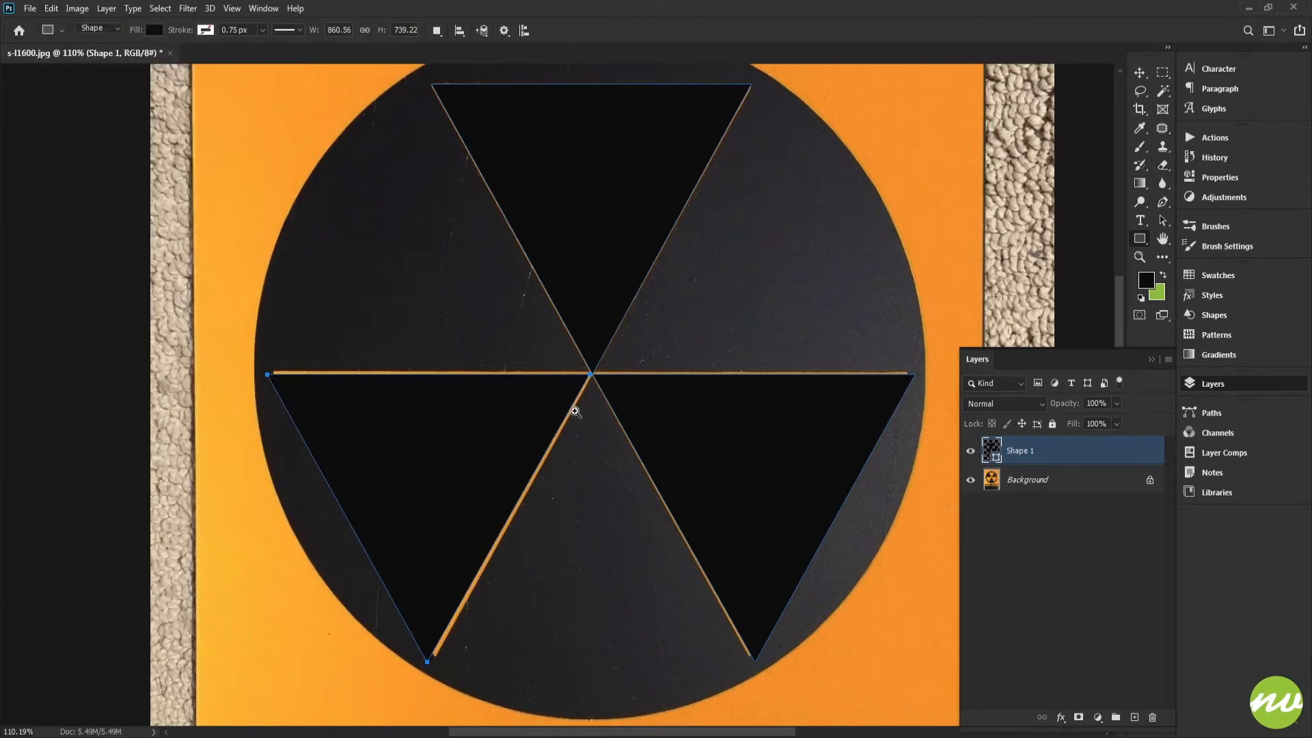
left_click_drag(588, 380, 536, 395)
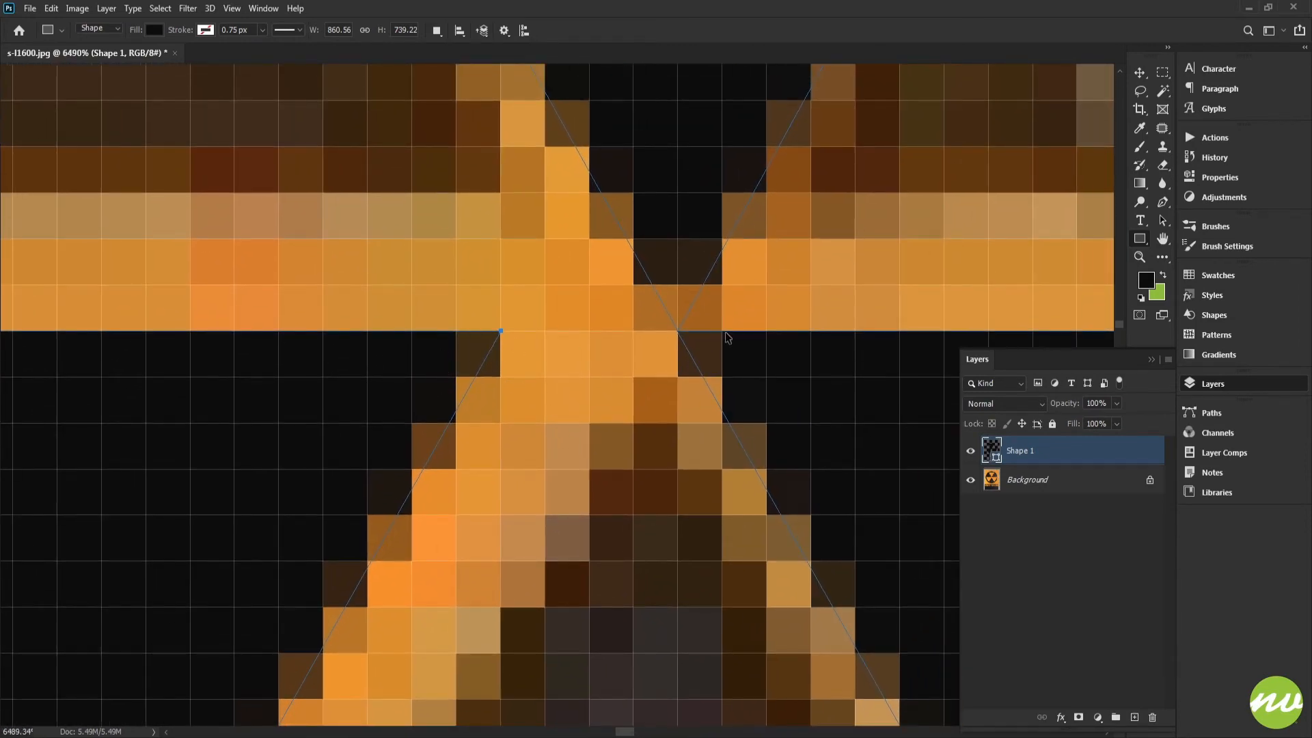
Nudge the flipped triangle right and down until its corner meets the symbol's centre point
key("Right")
key("Right")
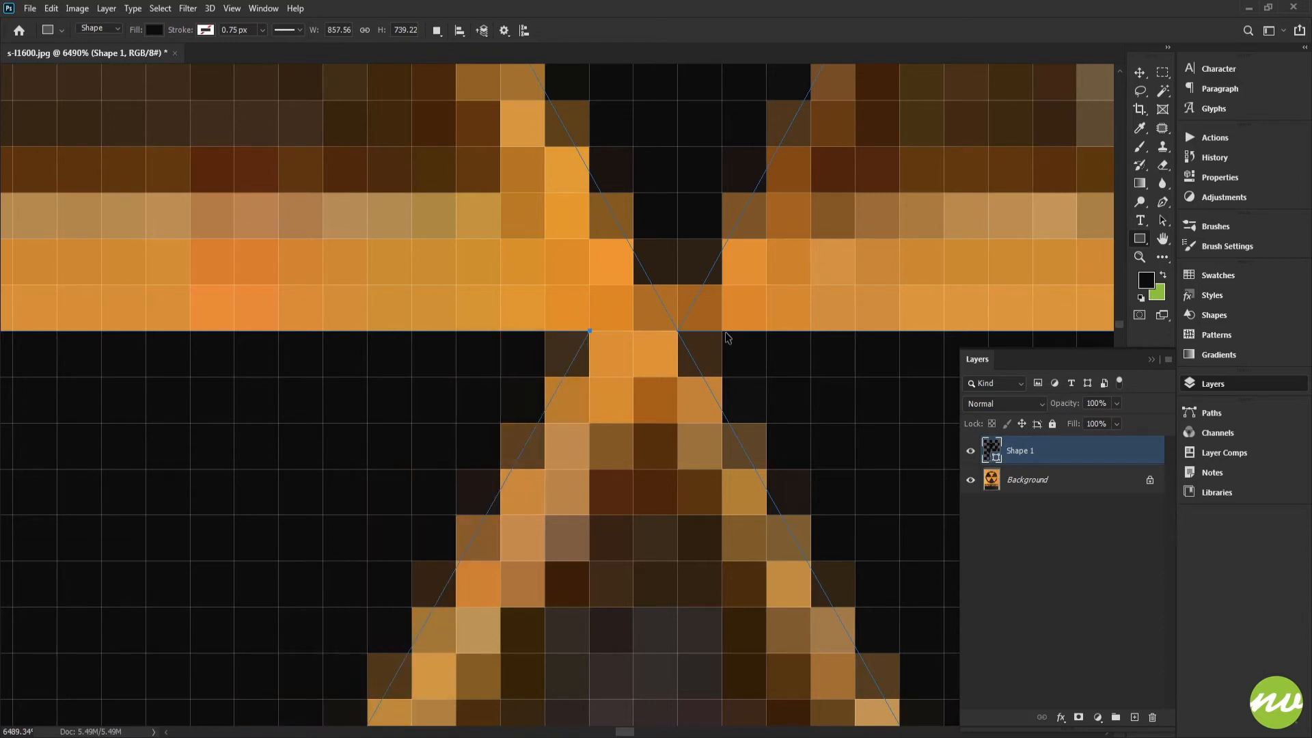
key("Right")
key("Right")
left_click_drag(710, 348, 514, 514)
left_click_drag(627, 357, 660, 326)
left_click(1022, 463)
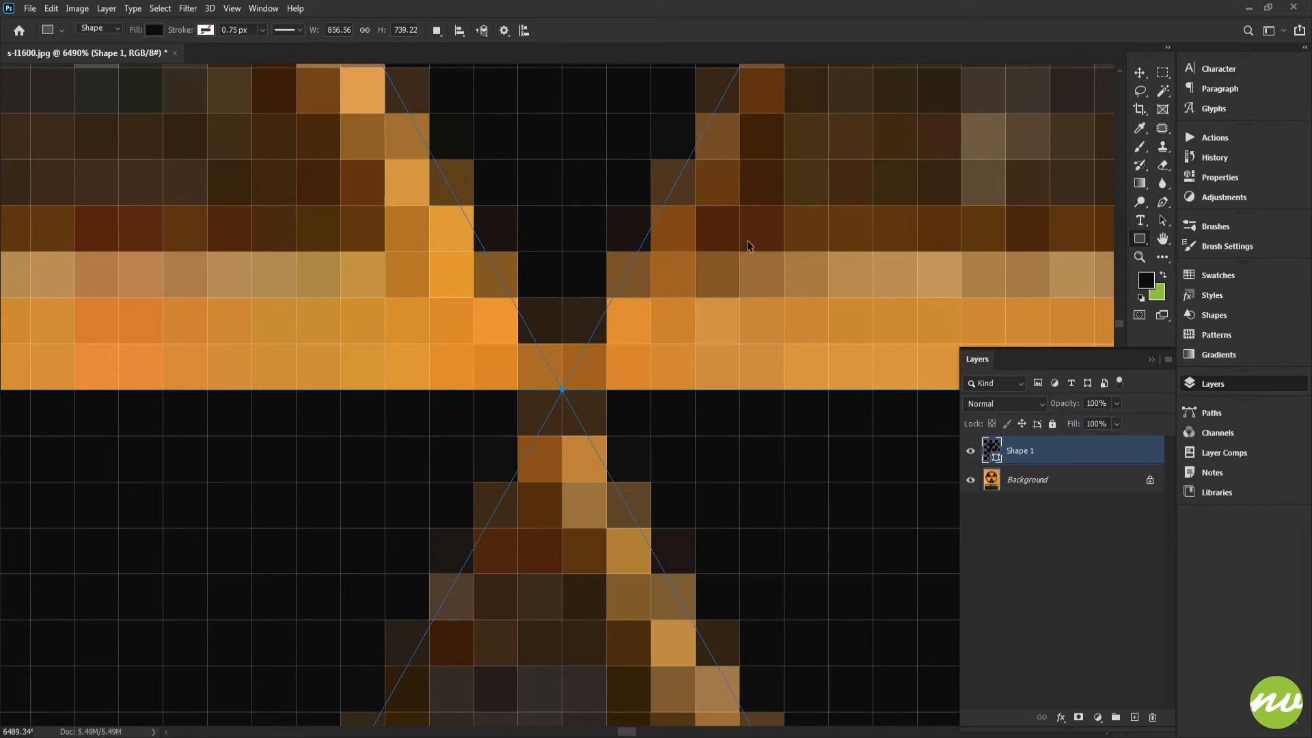
key("Down")
key("Escape")
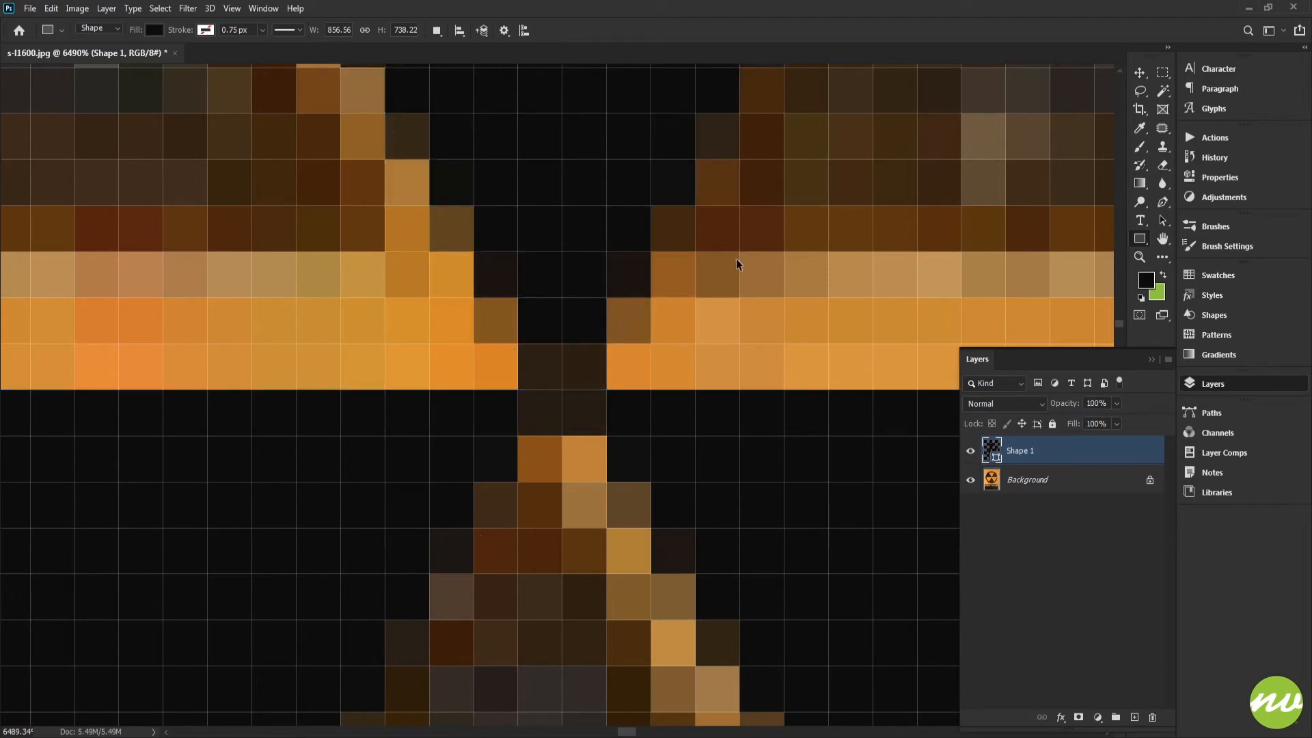
Toggle the shape layer's visibility to compare the traced triangles against the photo
key("ctrl+0")
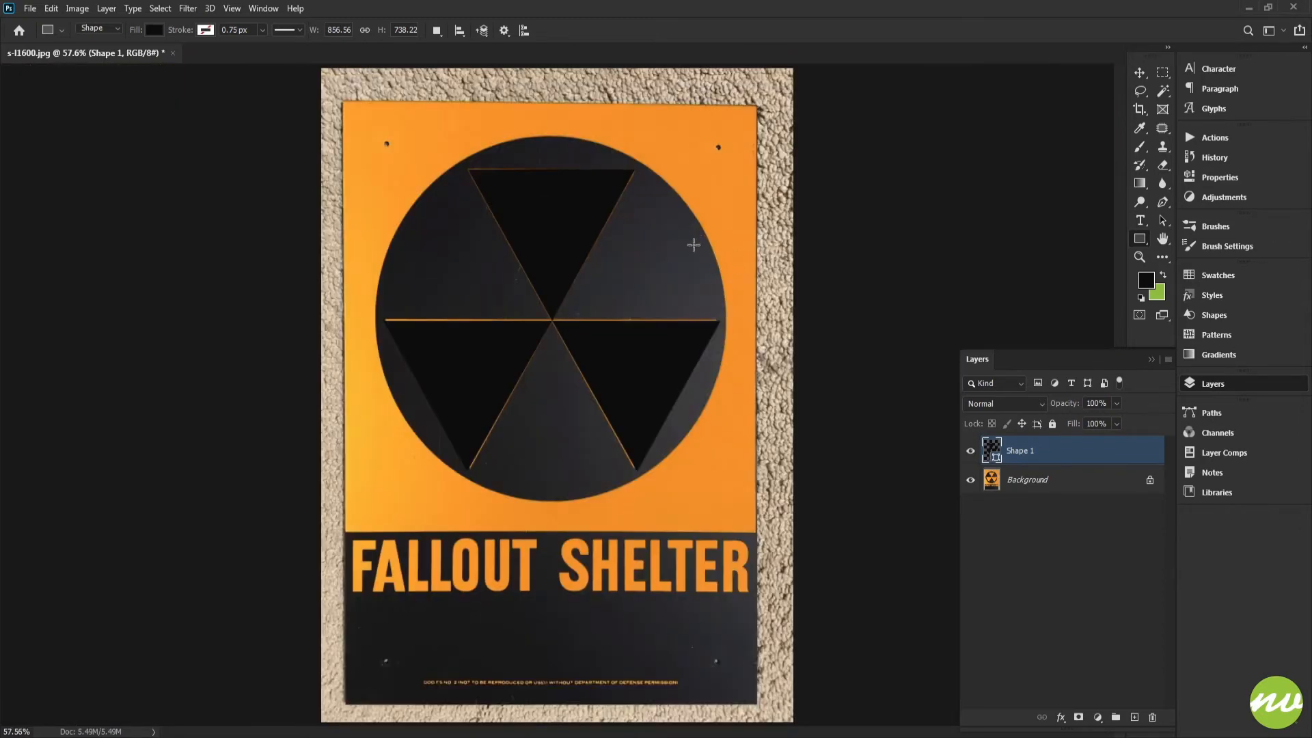
key("space")
left_click_drag(553, 332, 544, 359)
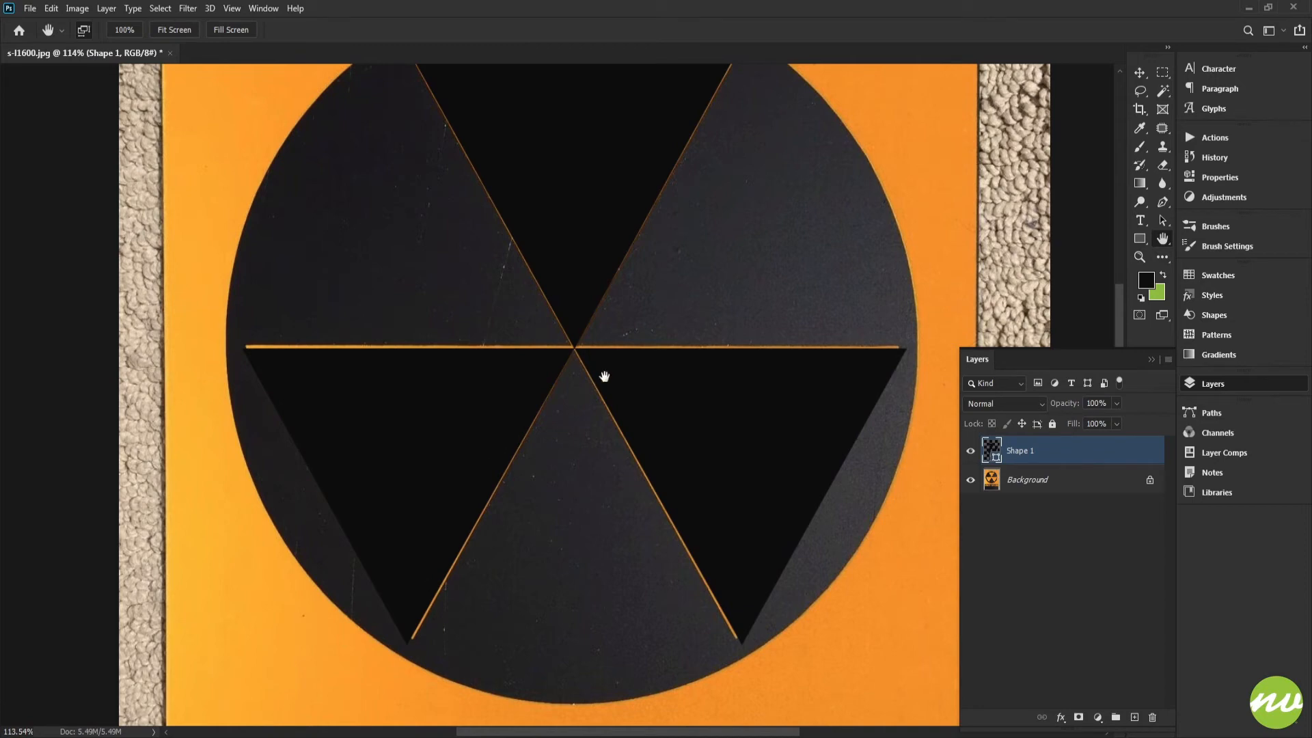
left_click(970, 451)
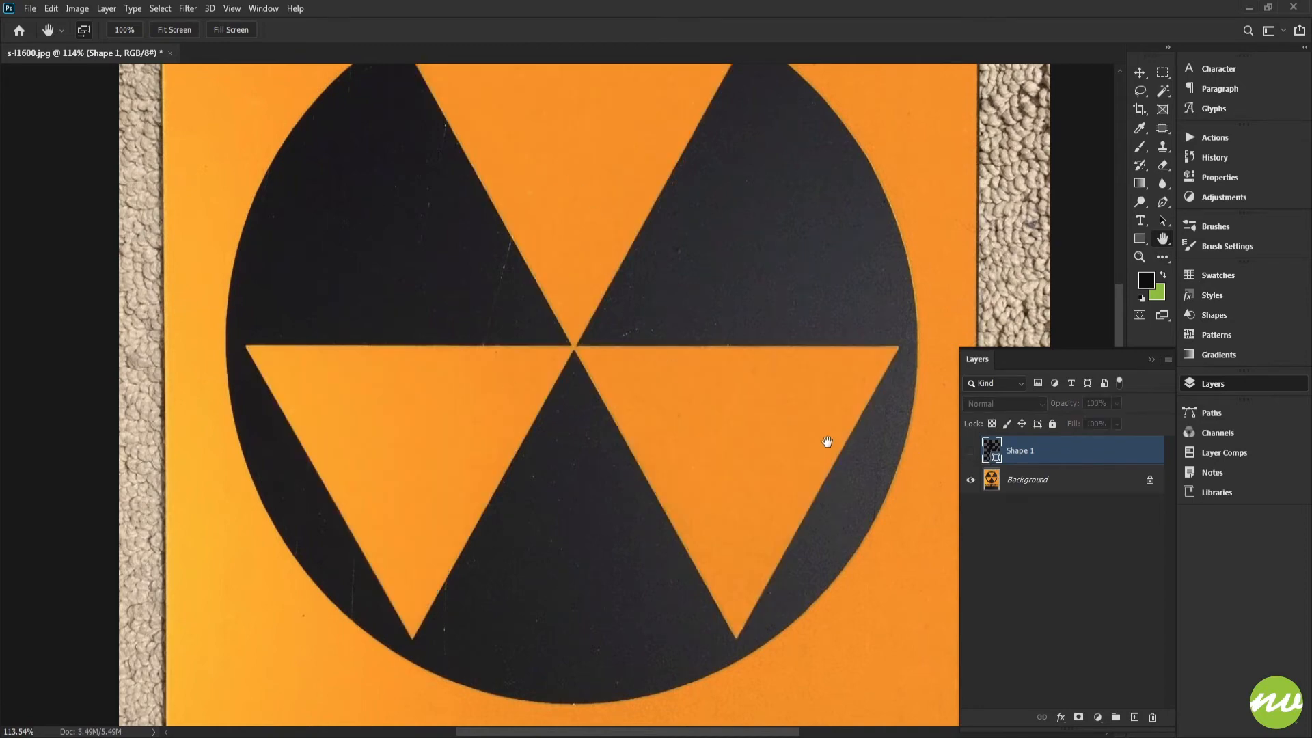
left_click(970, 451)
scroll(666, 409, "up", 2)
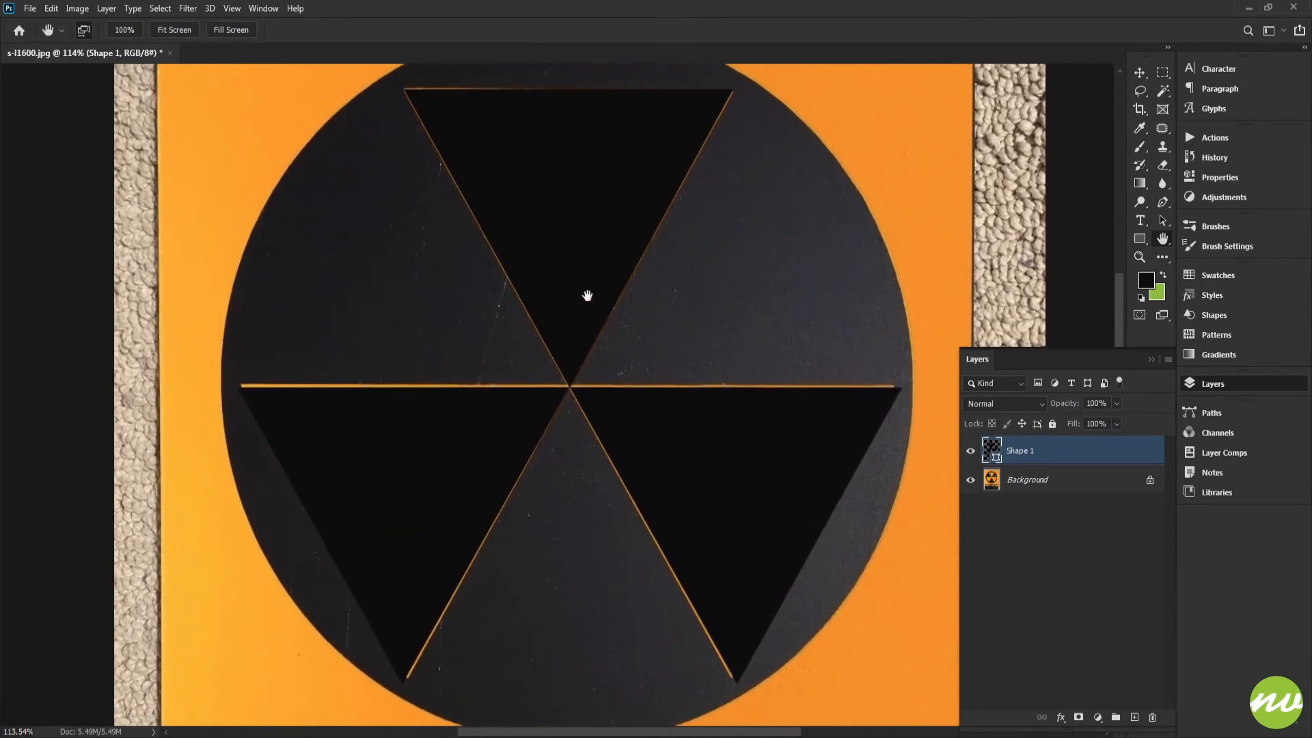
scroll(587, 295, "down", 1)
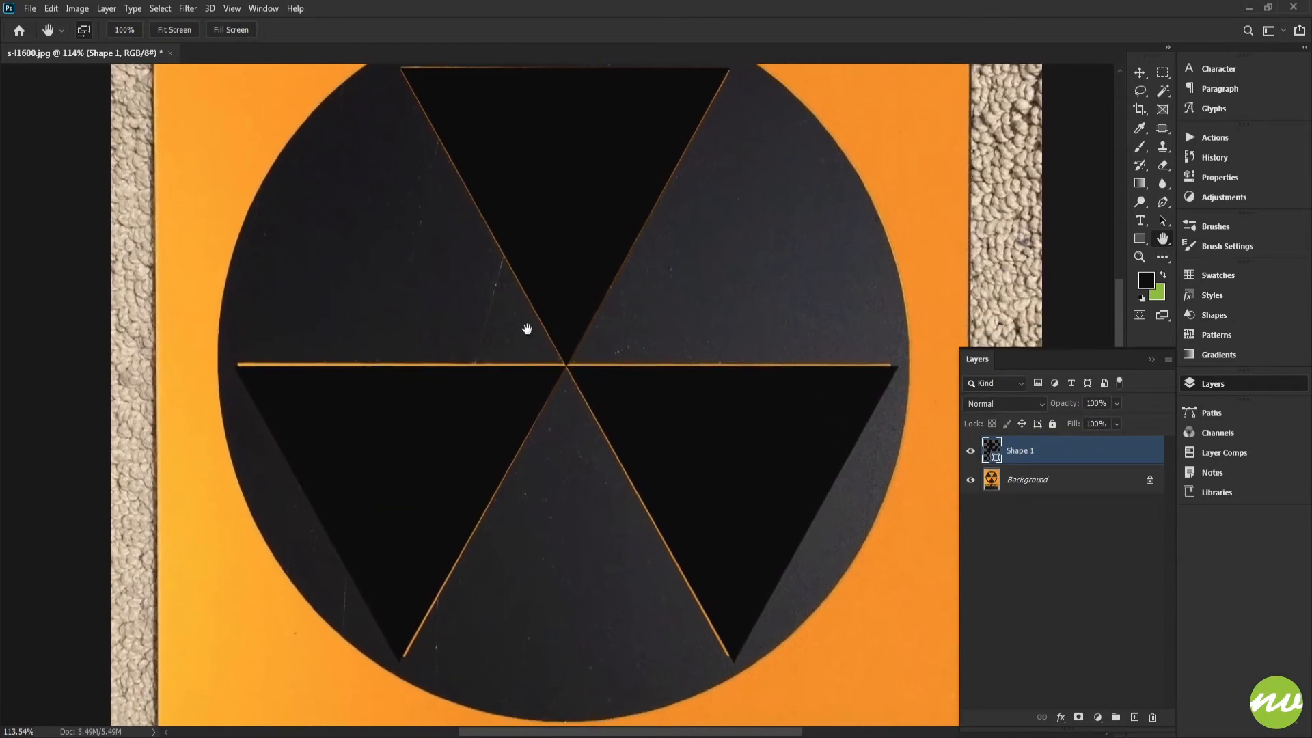
Rename the shape layer as FALLOUT Symbol
double_click(1019, 452)
type("FALLOUT Symbol")
key("Return")
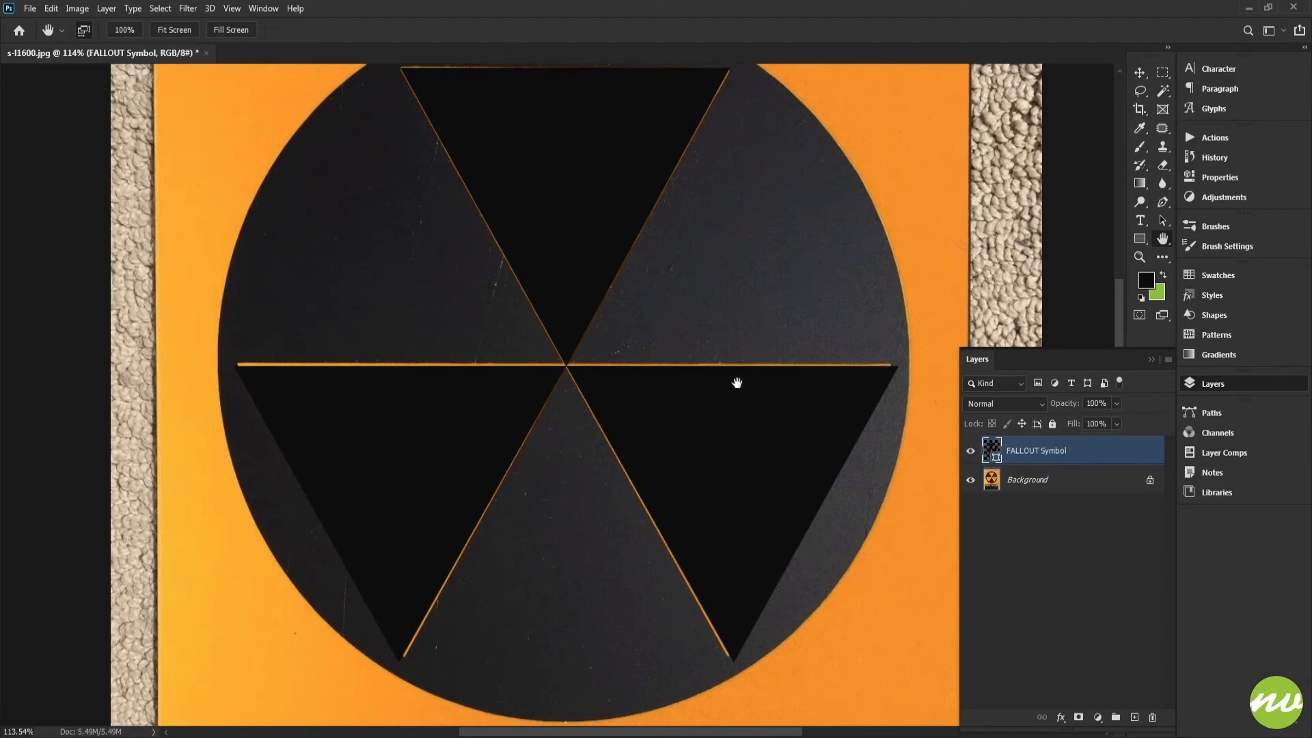
Define the complete three-triangle symbol as a custom shape, keeping the suggested name
key("u")
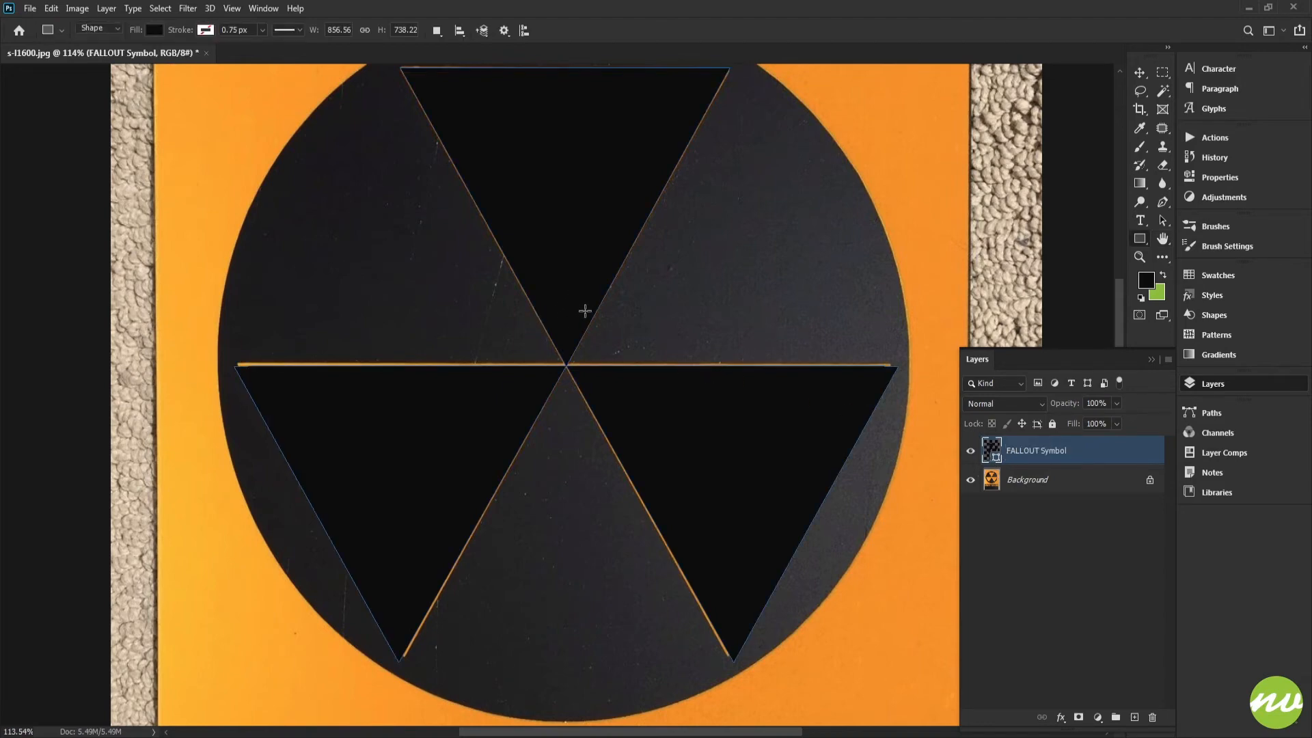
scroll(589, 318, "down", 2)
right_click(565, 229)
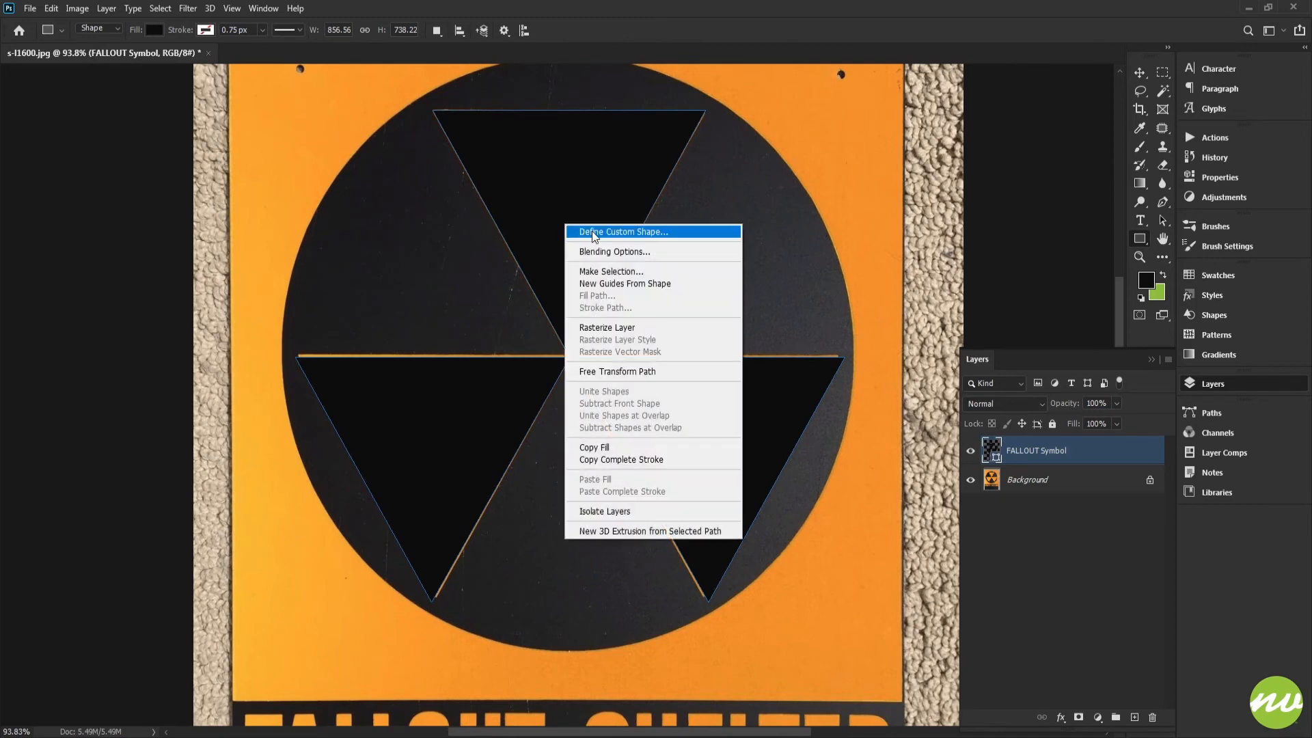
left_click(595, 231)
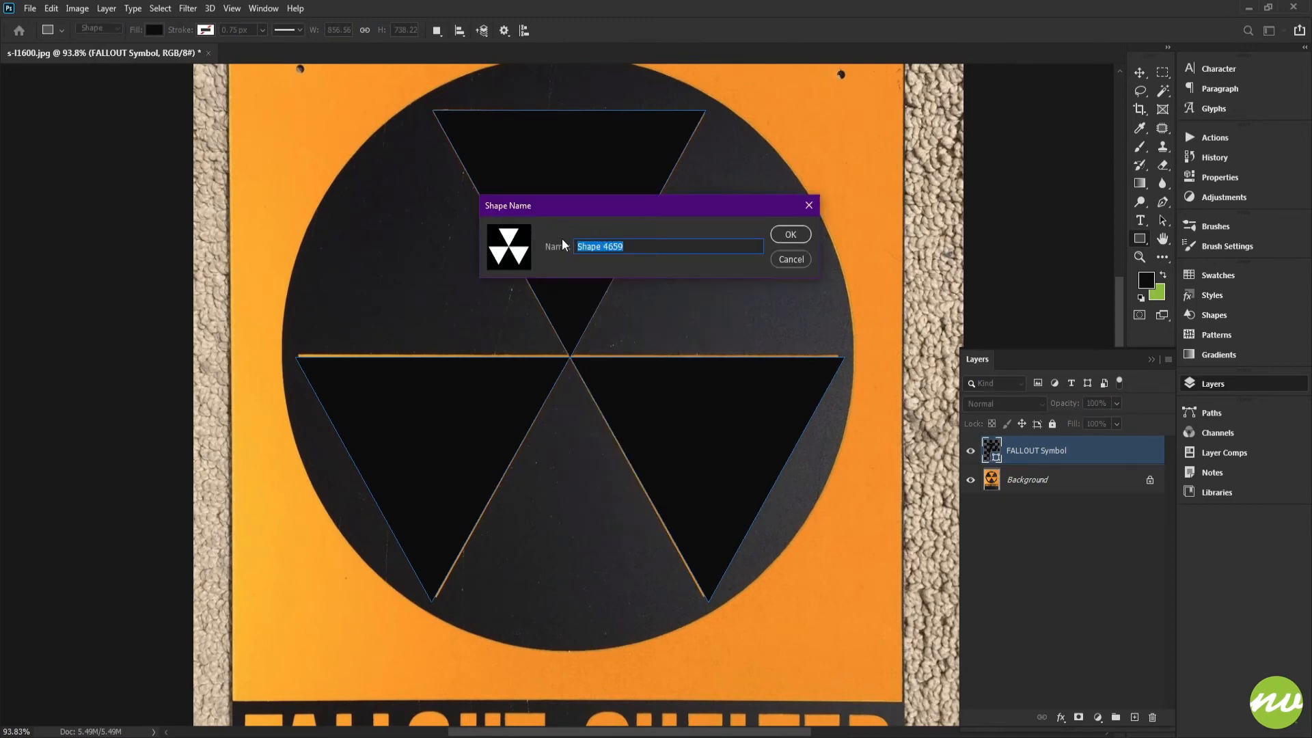
left_click(791, 235)
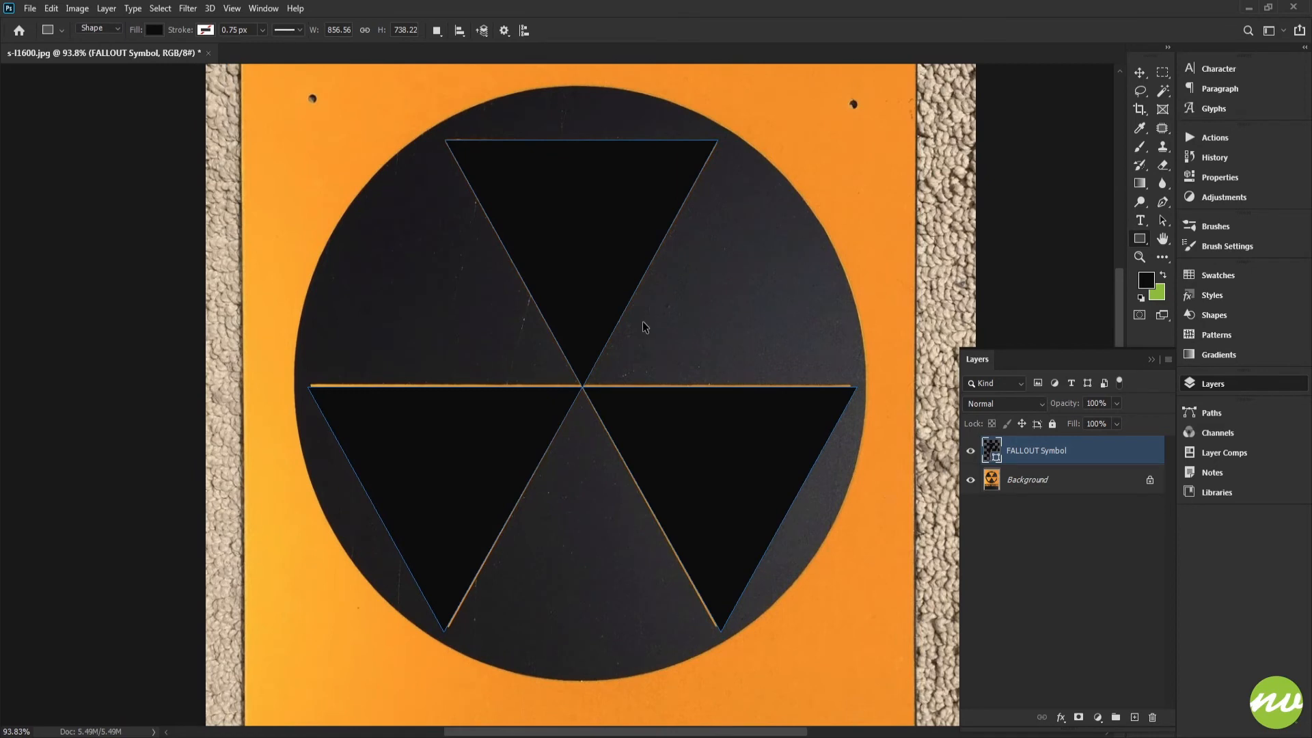
Add a new layer above the background and fill it with the green background colour
scroll(642, 326, "down", 2)
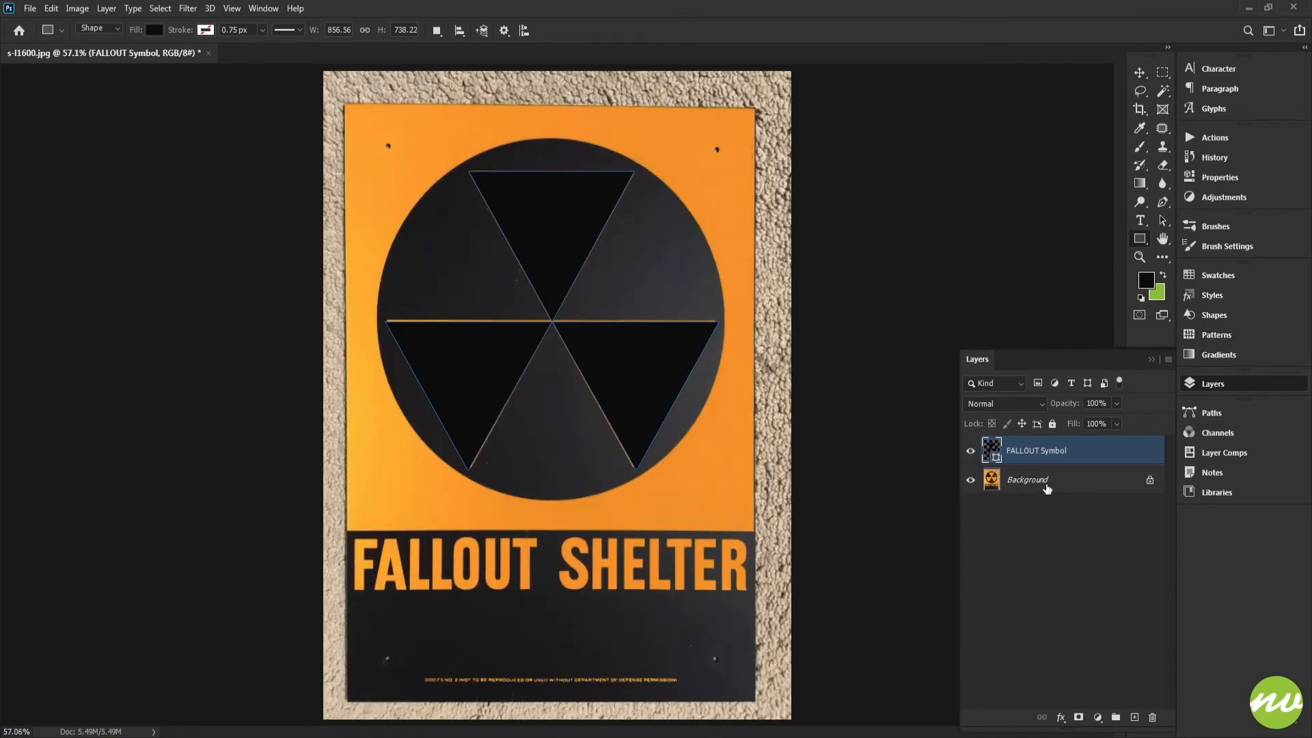
left_click(1050, 480)
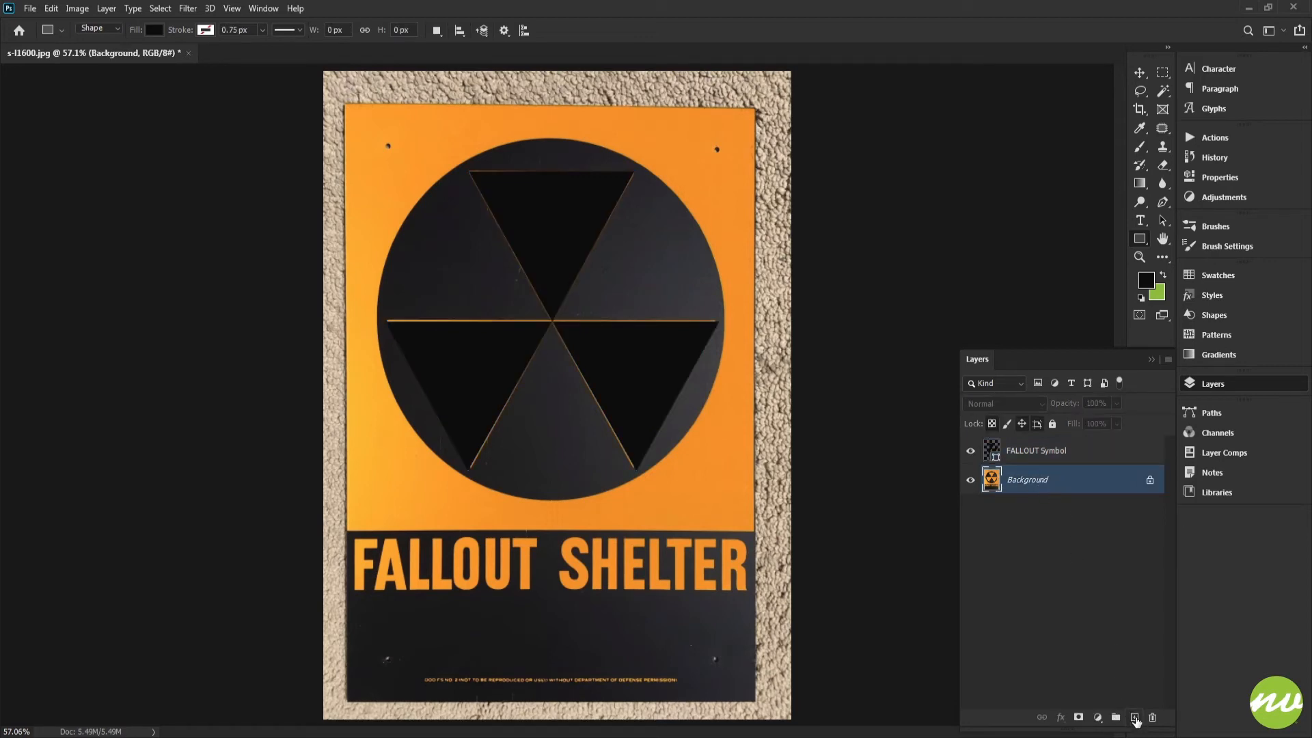
left_click(1135, 717)
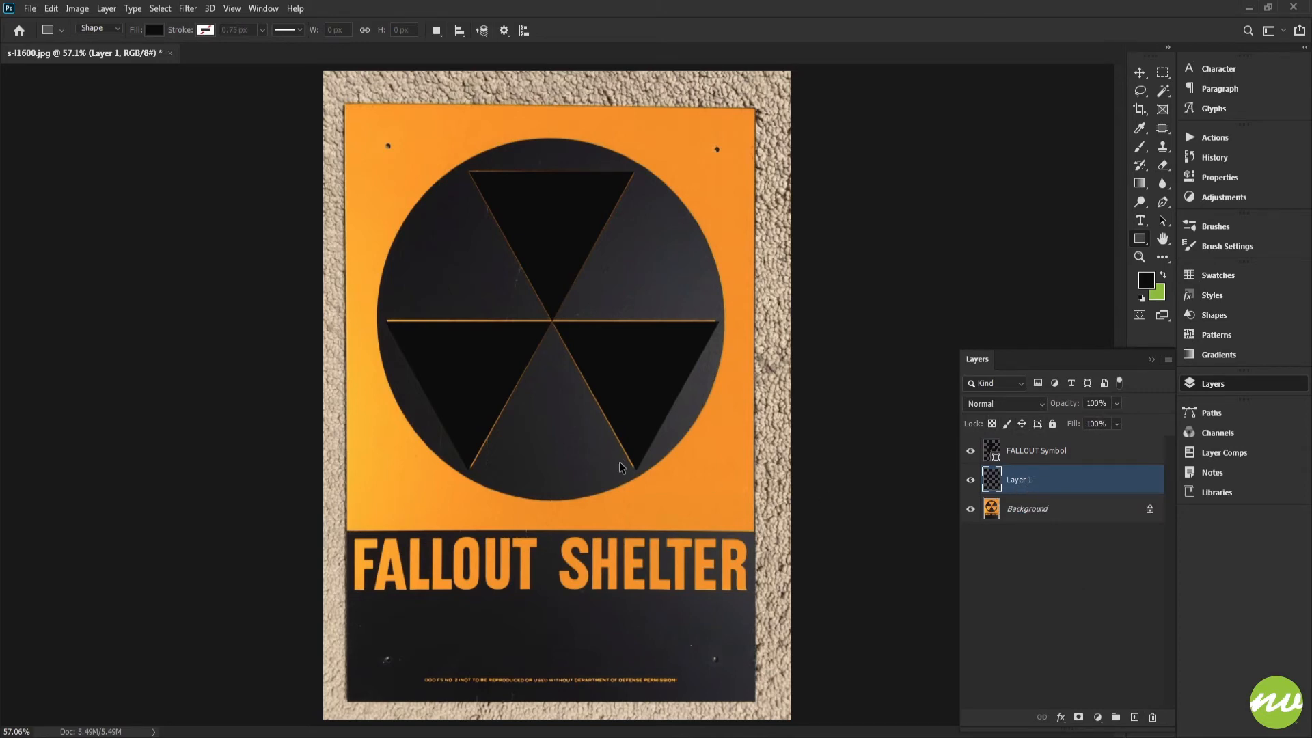
key("ctrl+BackSpace")
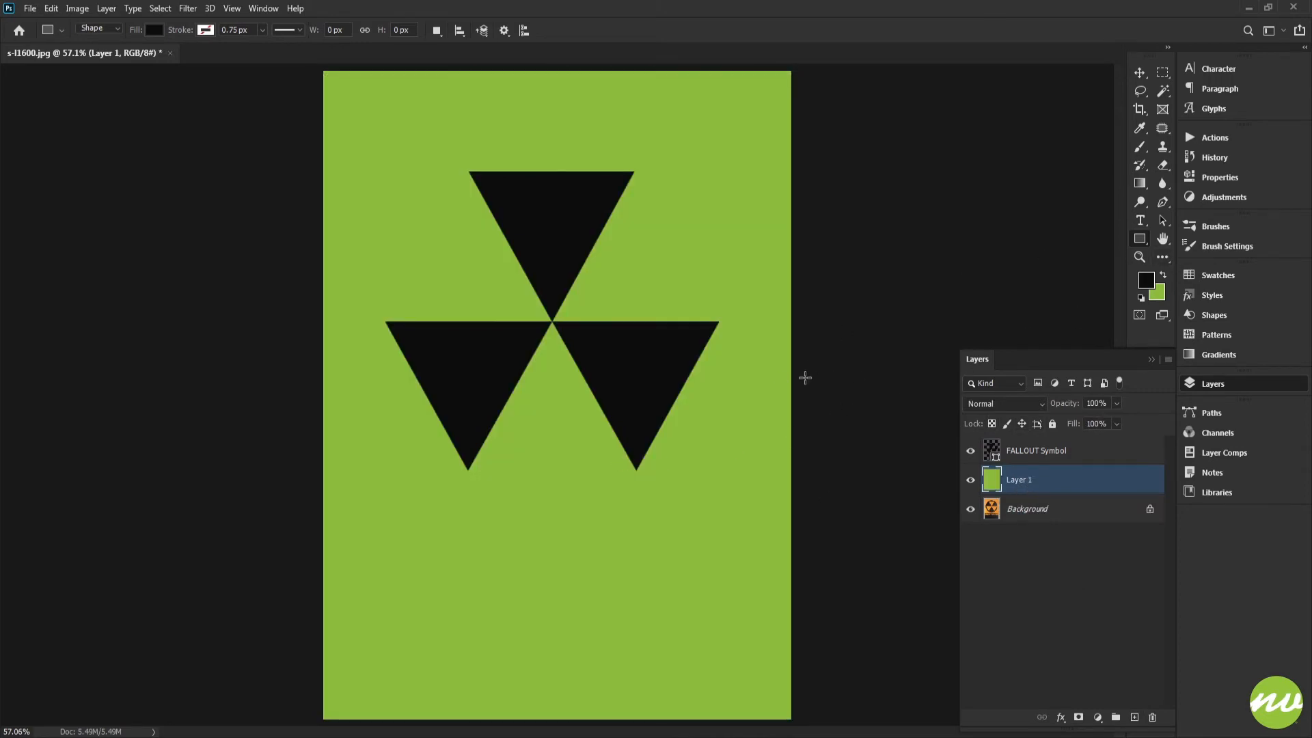
Inspect the triangles' edges and shared centre point at high zoom with extras hidden
key("h")
left_click(110, 31)
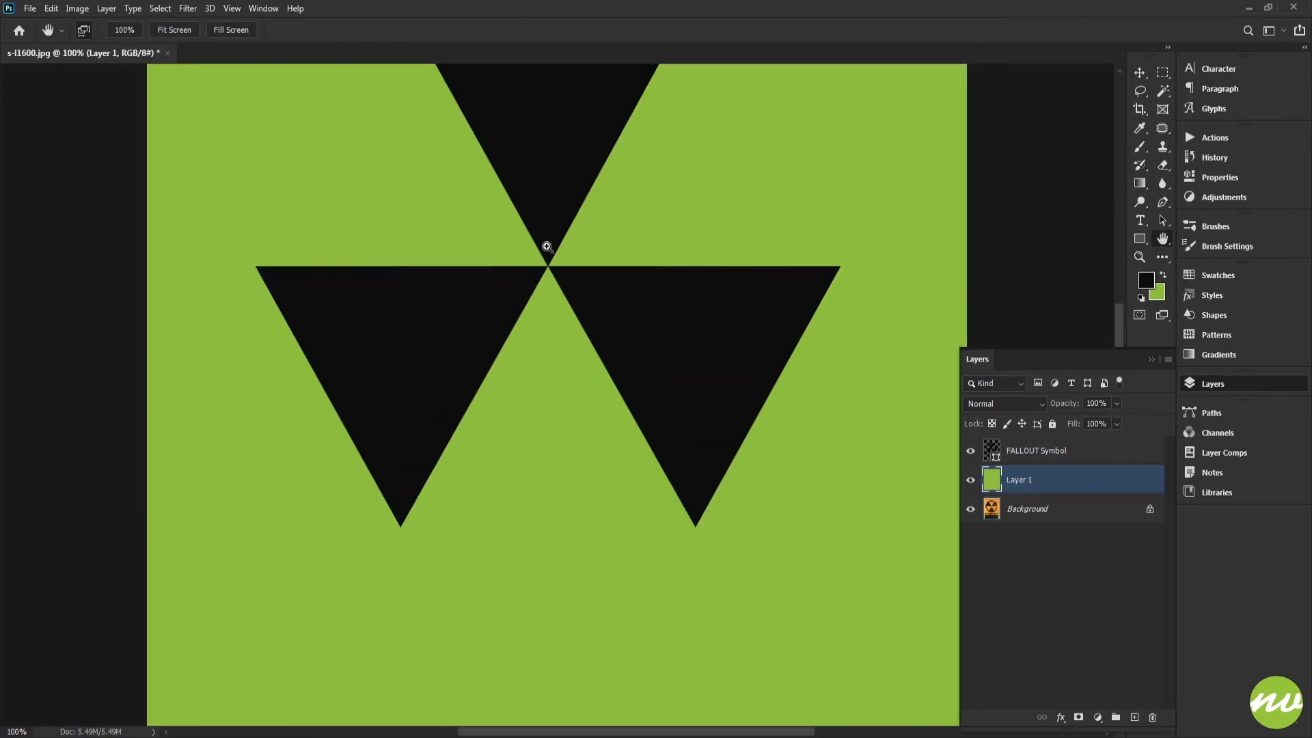
left_click_drag(548, 246, 660, 322)
left_click_drag(605, 235, 676, 379)
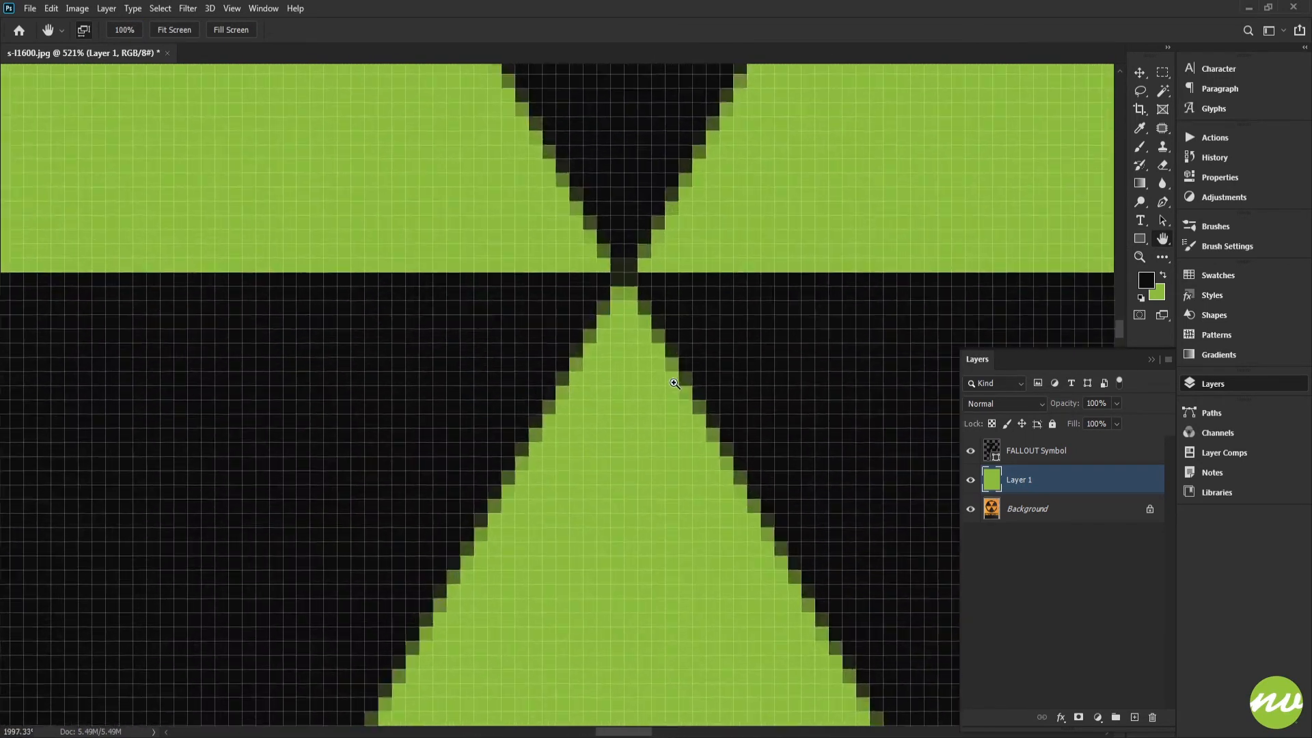
key("ctrl+h")
left_click_drag(466, 374, 504, 451)
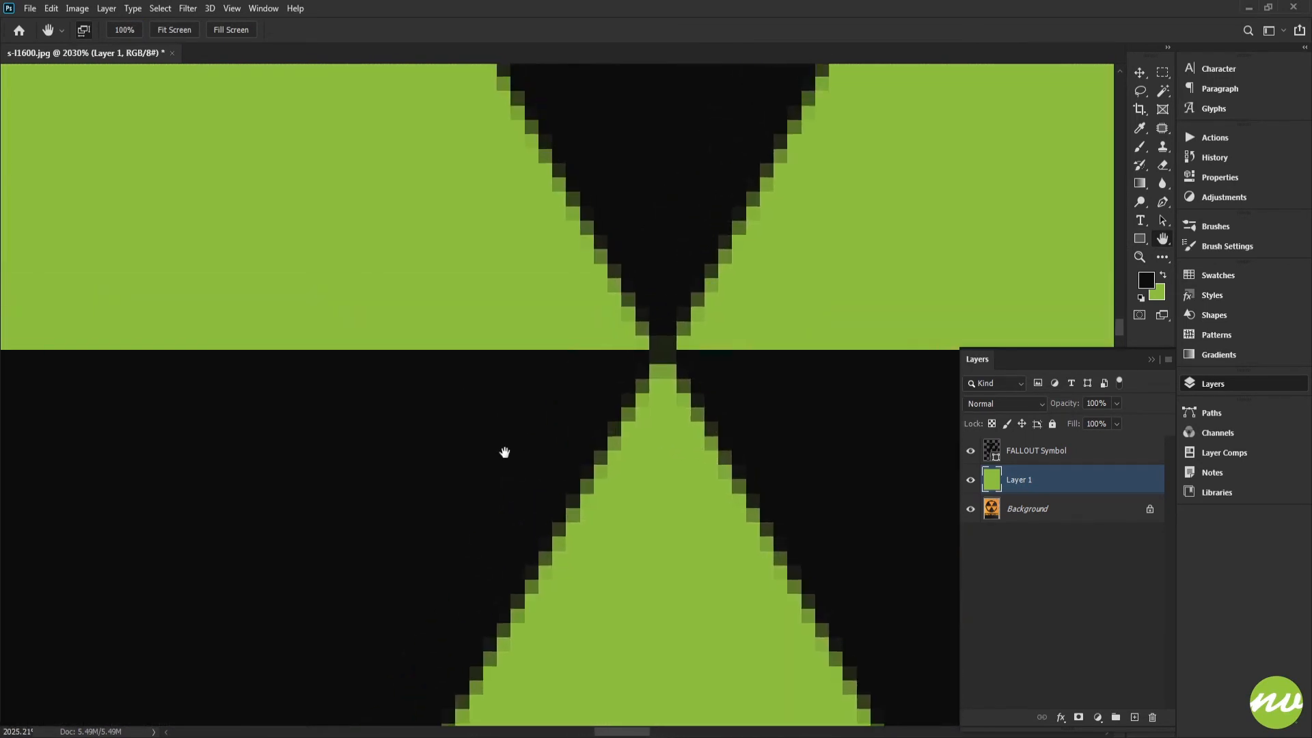
left_click_drag(346, 455, 851, 319)
left_click_drag(539, 338, 408, 340)
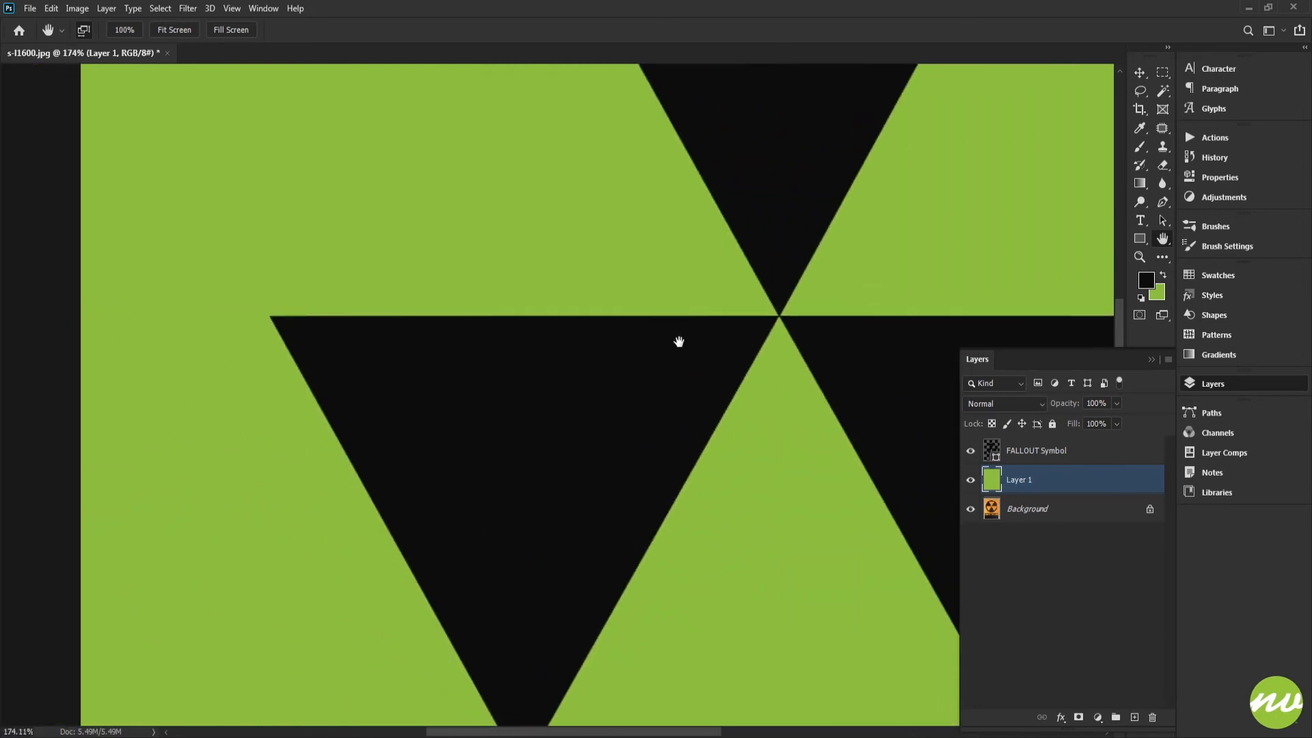
left_click_drag(716, 340, 487, 629)
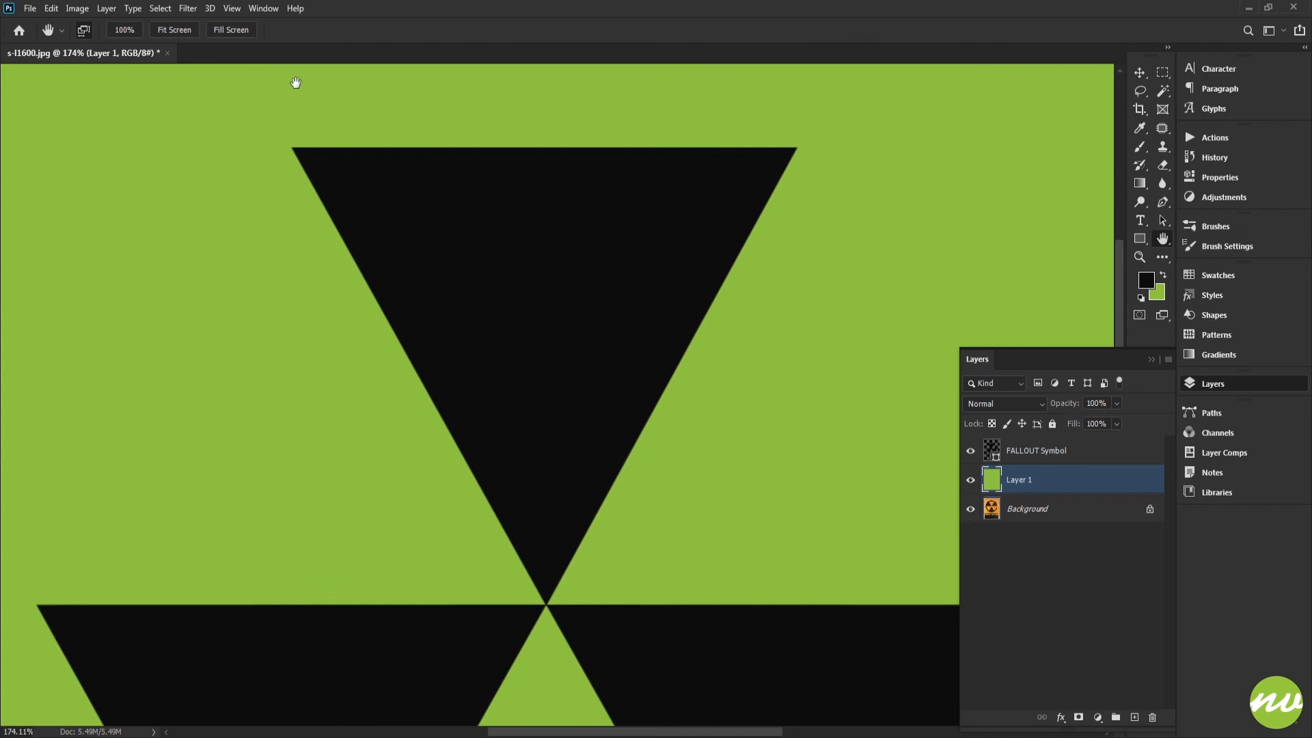
left_click(188, 30)
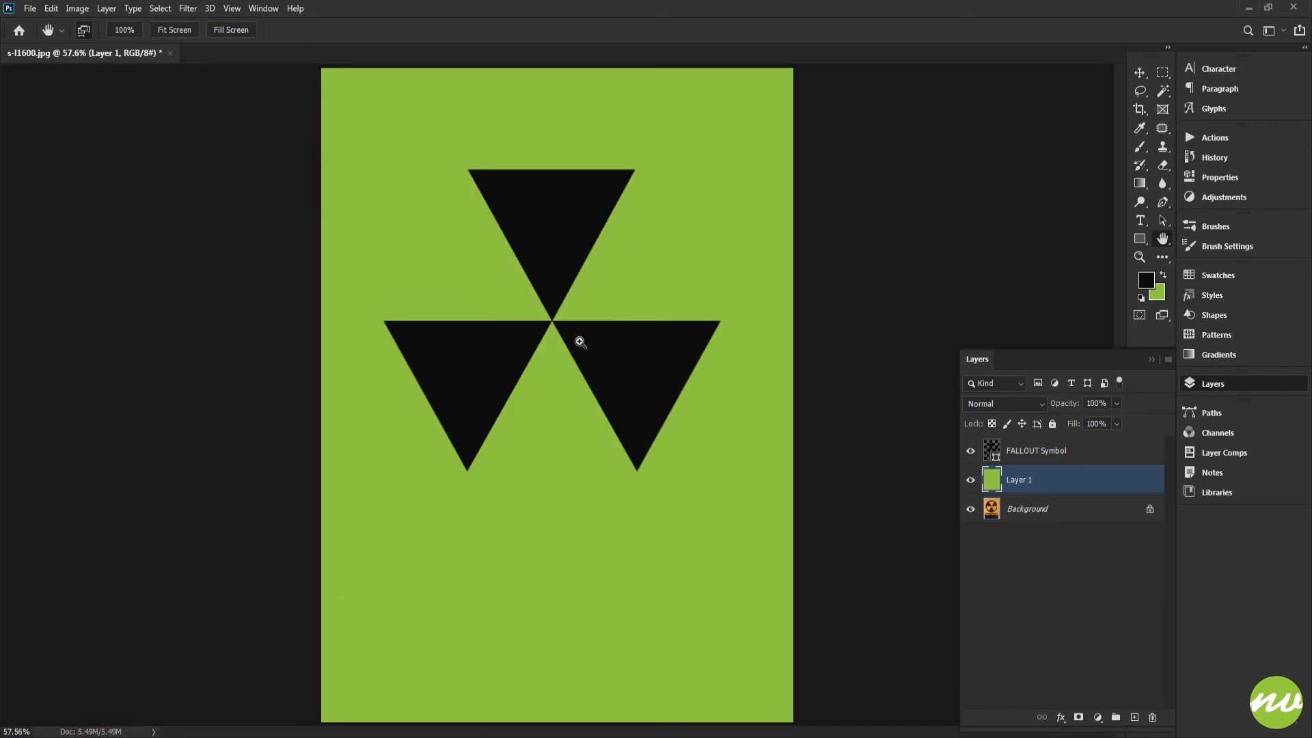
Save the document on the computer as the Photoshop file FALLOUTSymbol(Oiginal) with maximized compatibility
key("ctrl+s")
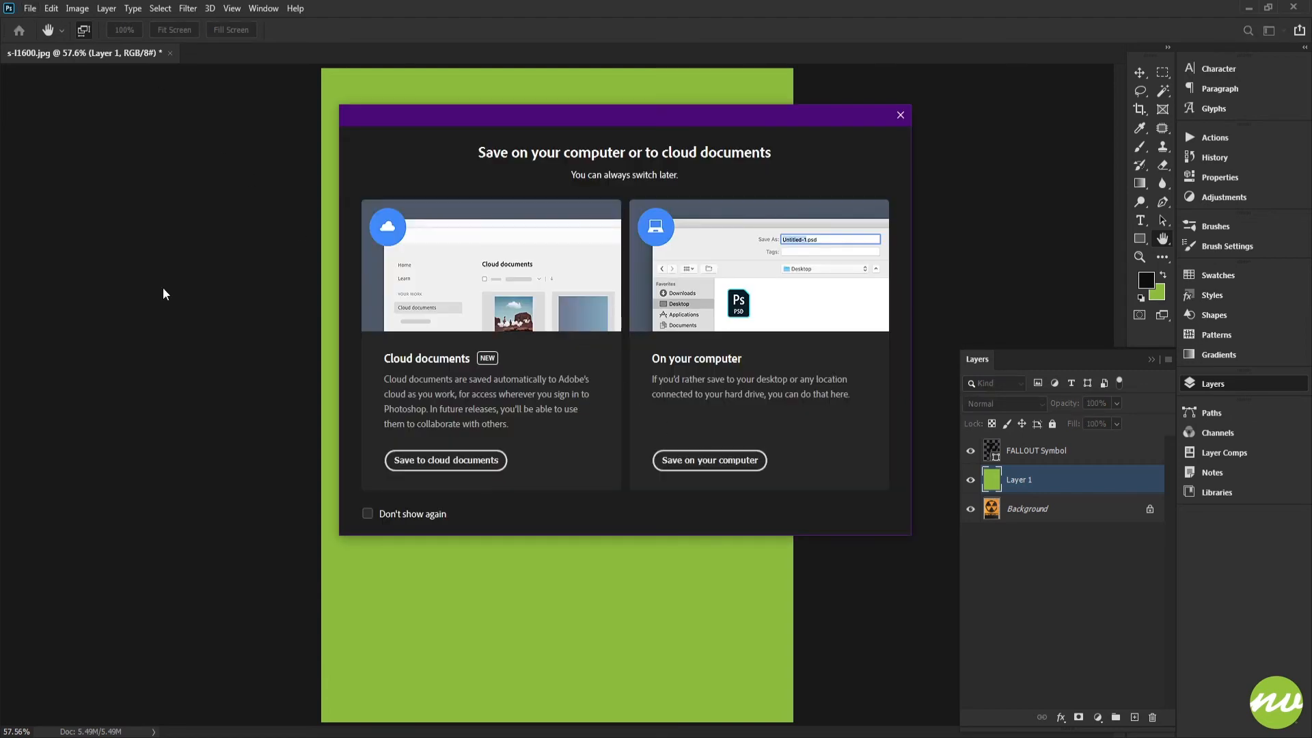
left_click(709, 460)
type("FALLOUTSymbol")
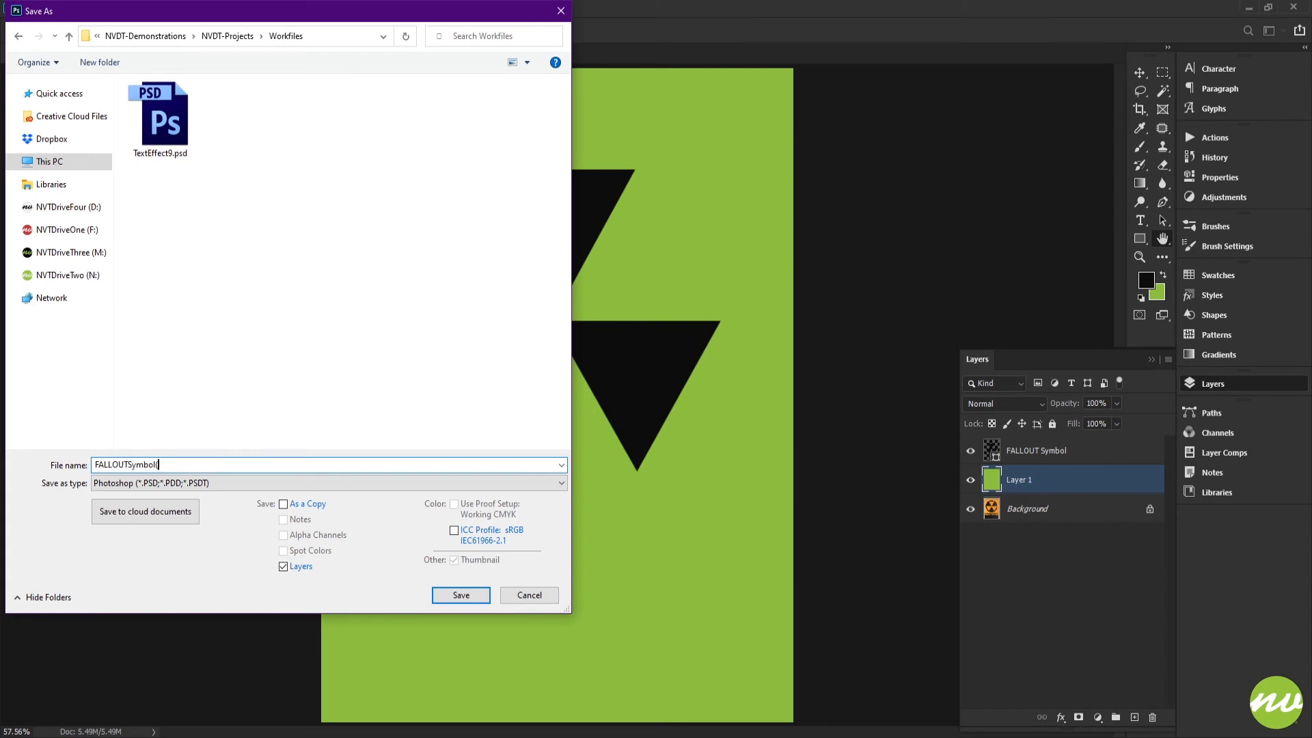
type("(Oiginal)")
left_click(459, 596)
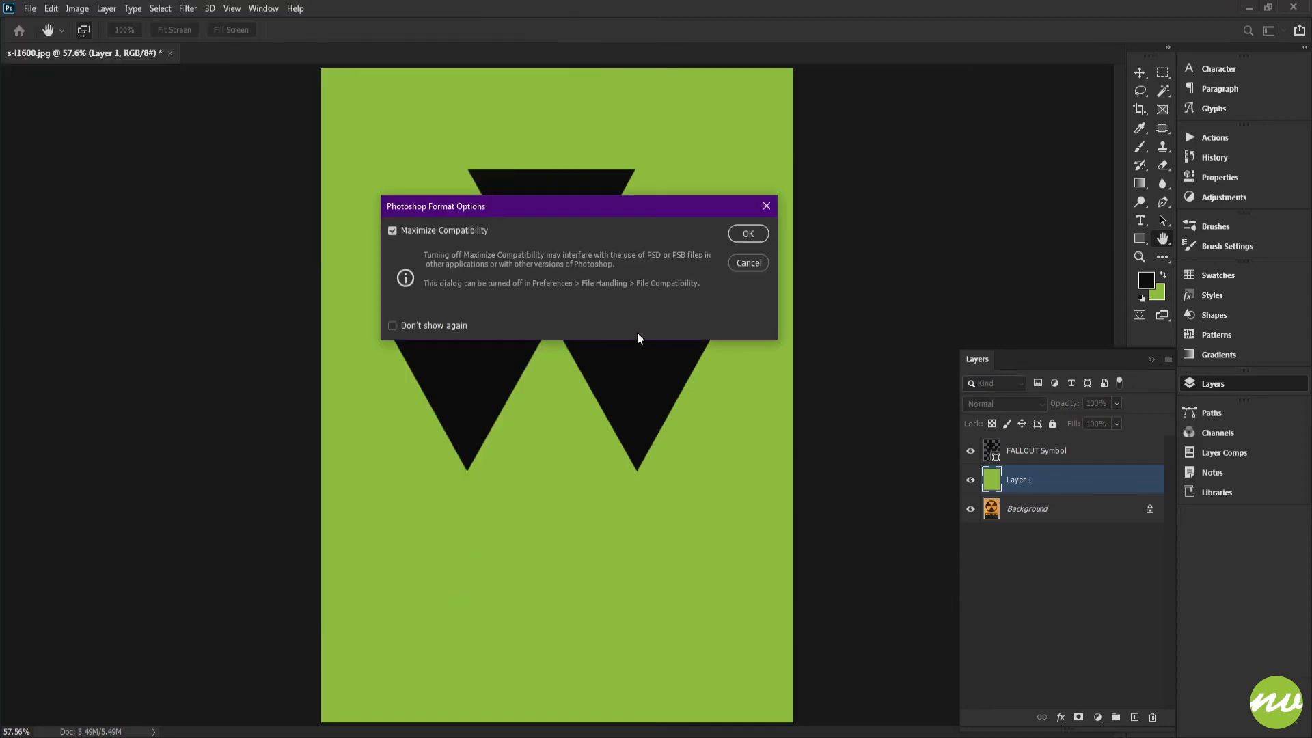
left_click(746, 233)
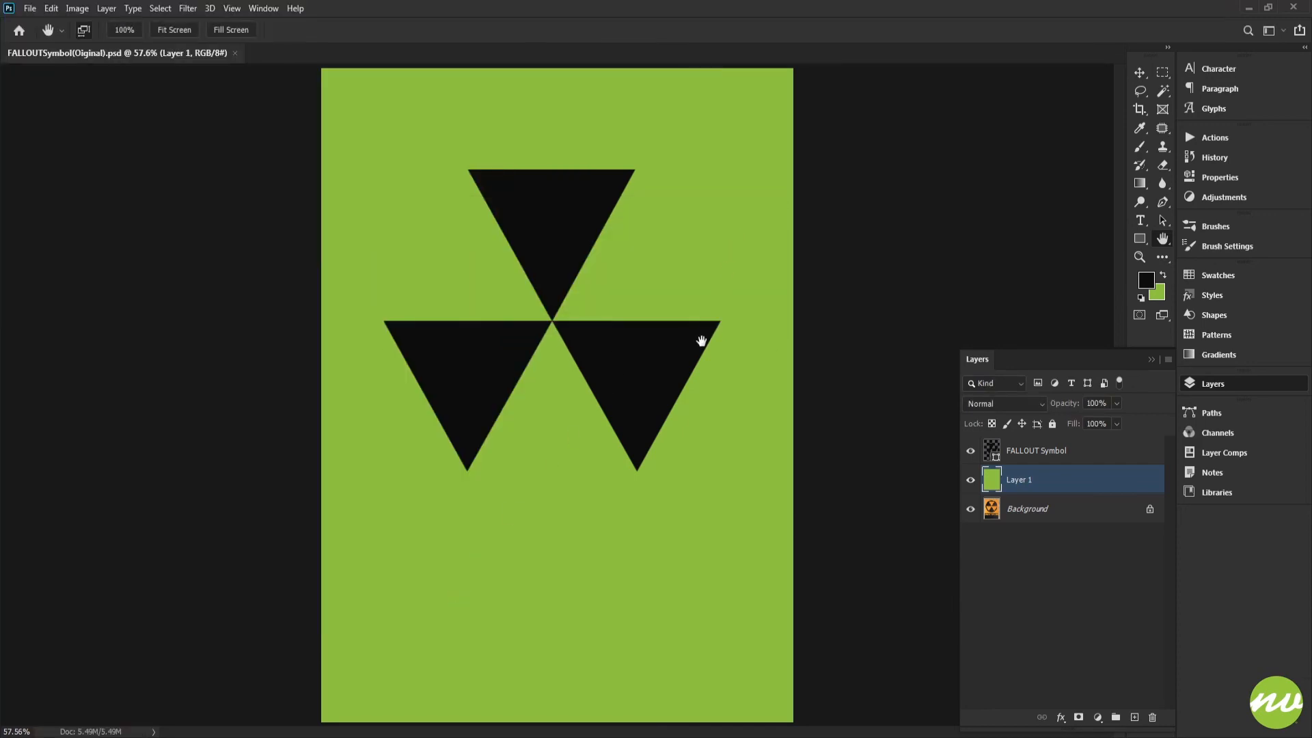
Save a JPEG copy of the image at quality 12 (Maximum), baseline format
key("ctrl+shift+s")
left_click(410, 483)
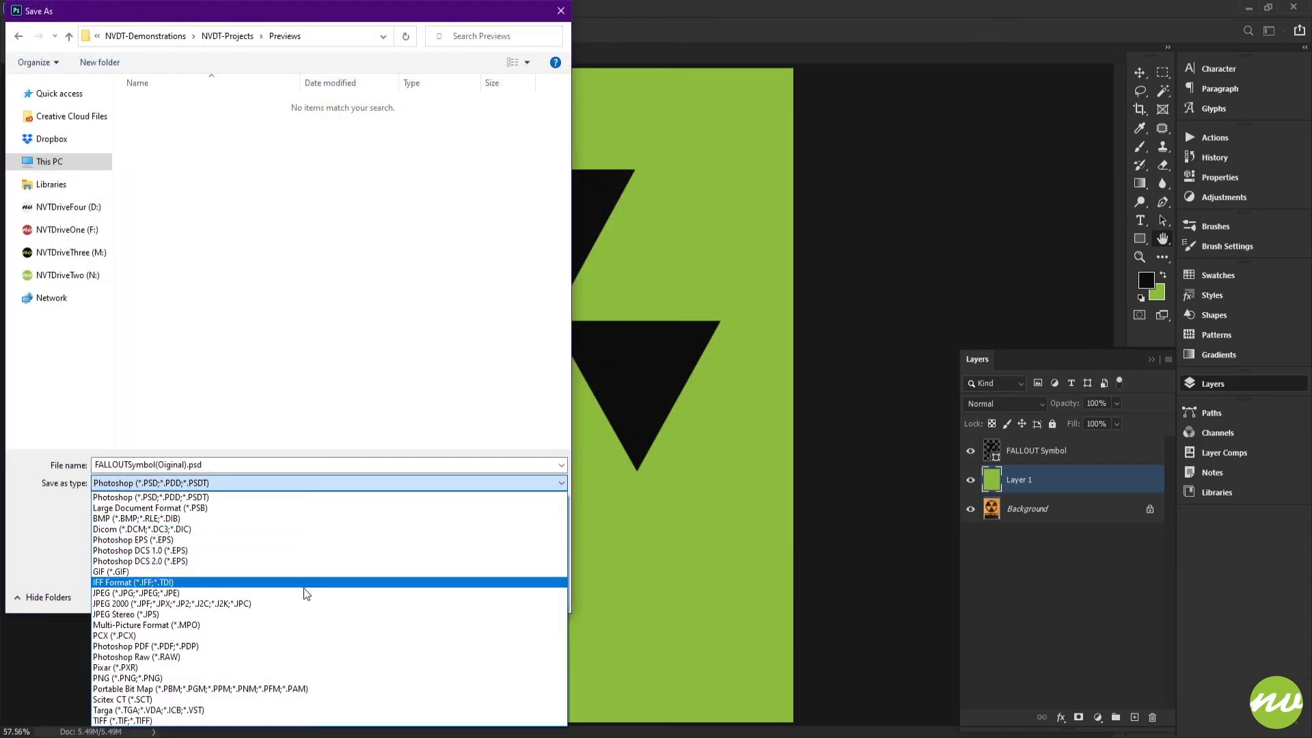
left_click(307, 587)
left_click(445, 601)
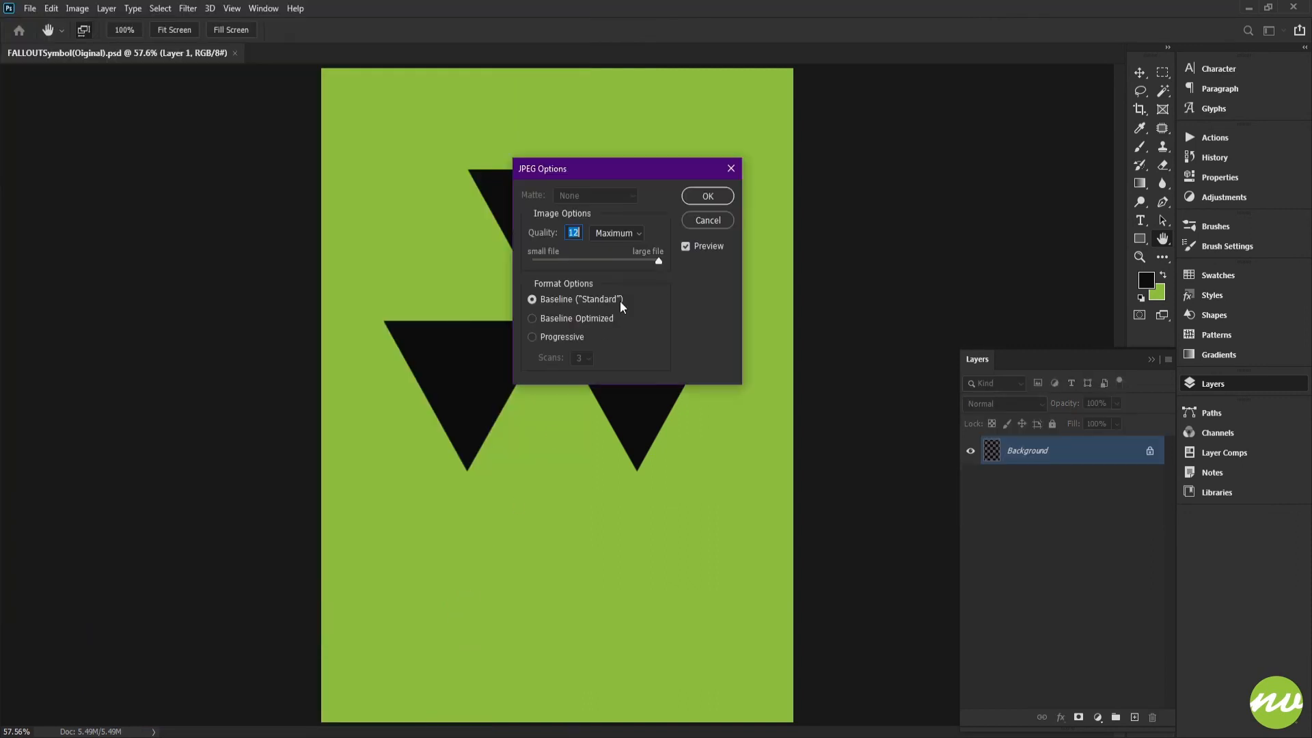
left_click(703, 196)
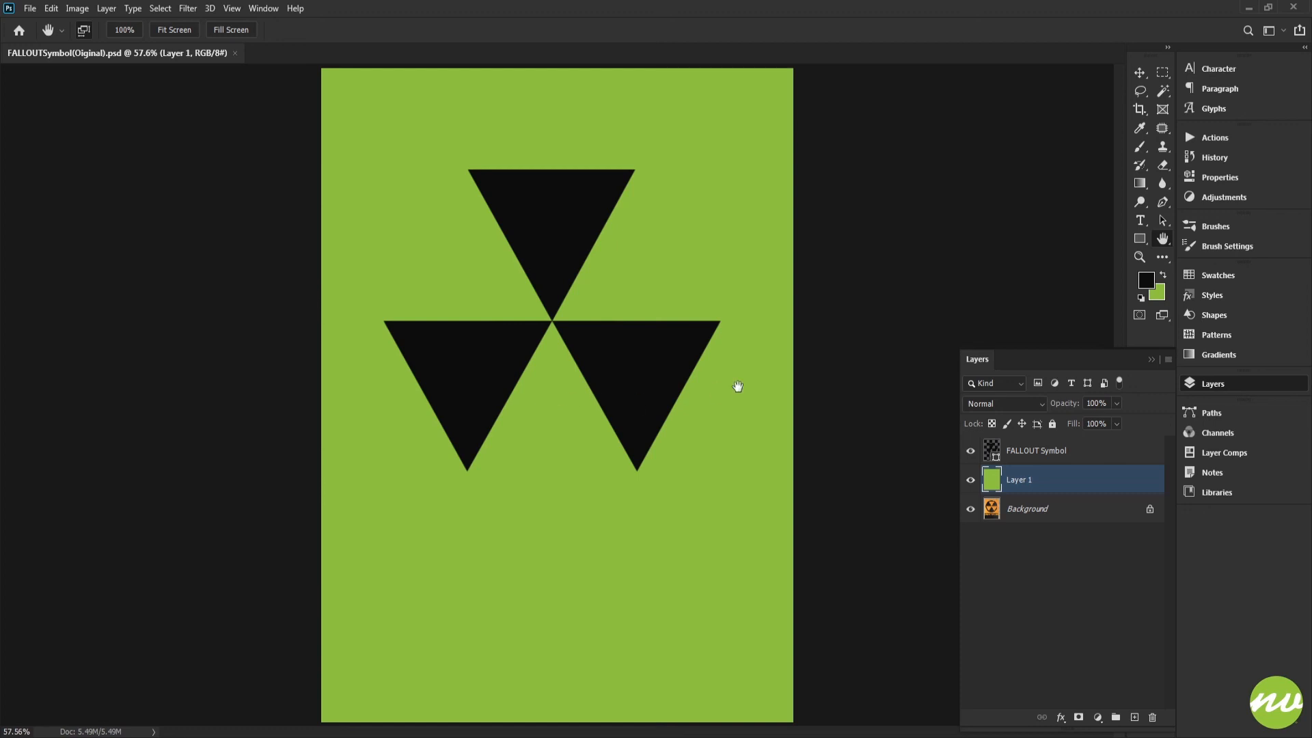
Review the finished symbol at 100% and fit-to-screen with the panels hidden
key("ctrl+1")
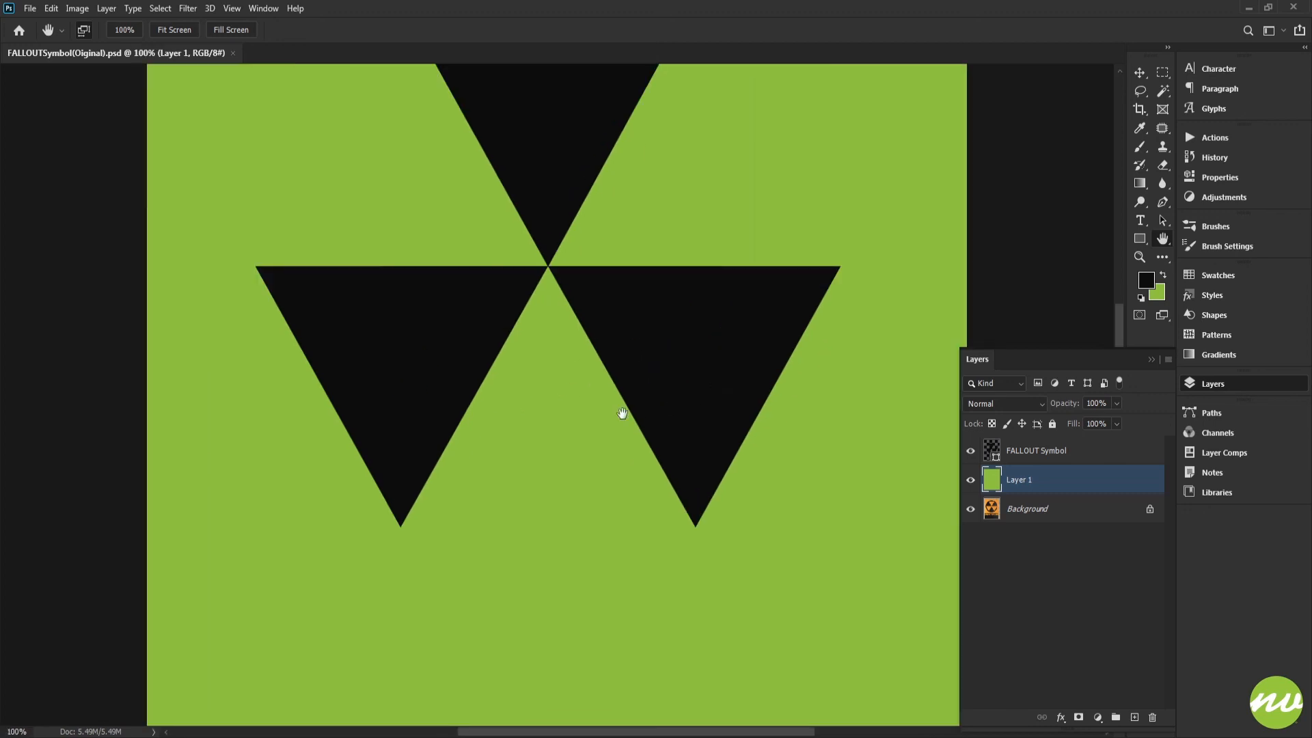
left_click_drag(571, 405, 587, 381)
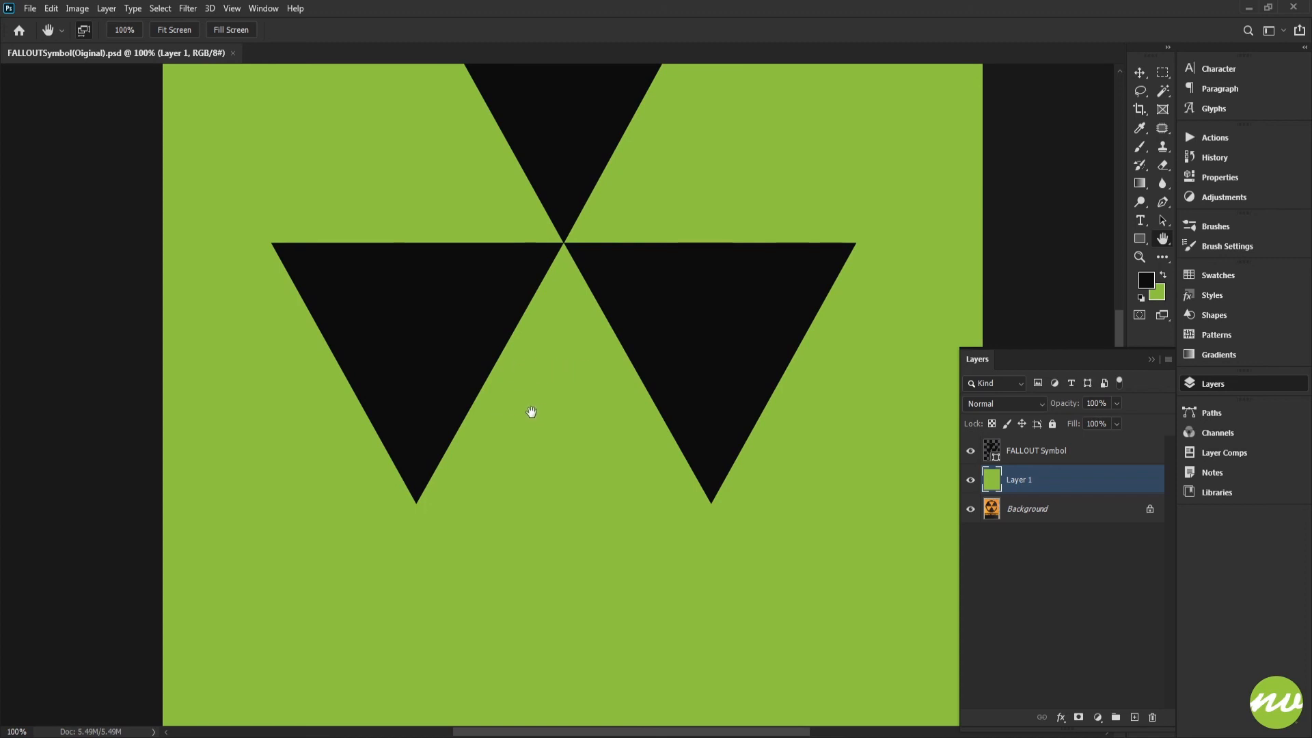
key("ctrl+0")
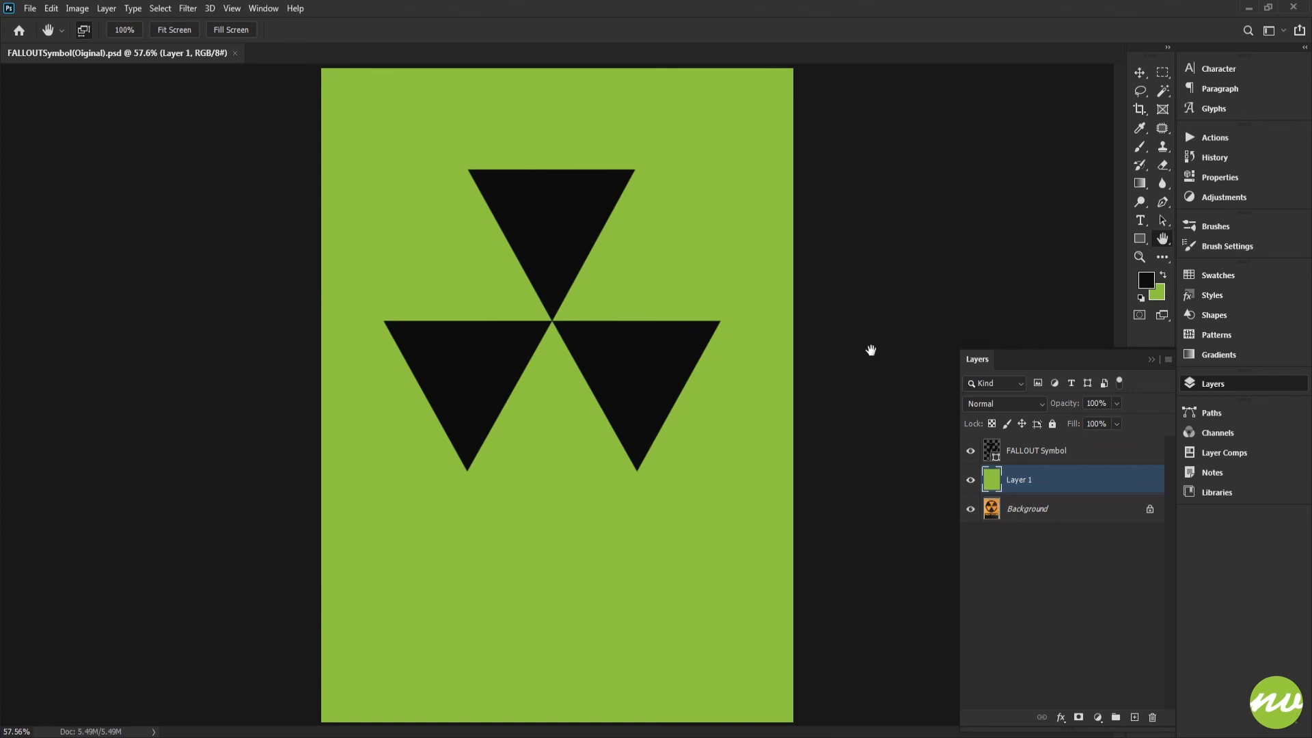
key("Tab")
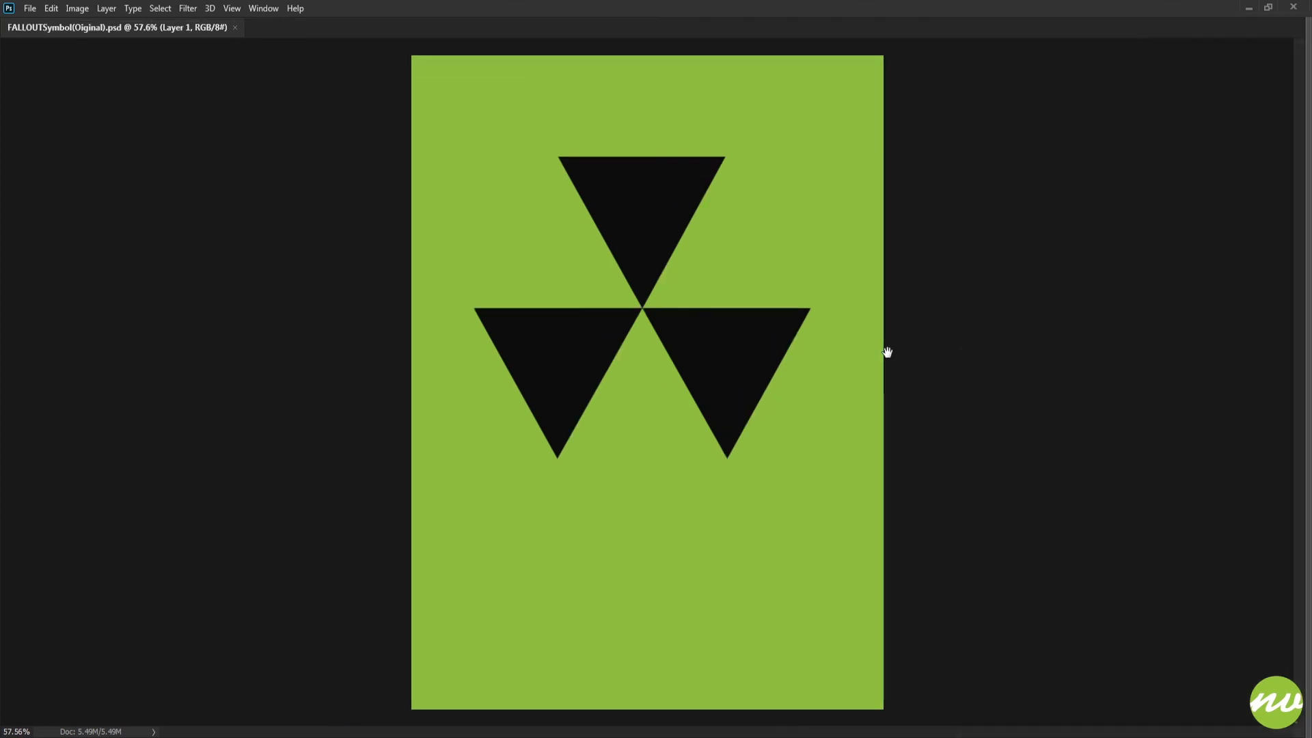
left_click(1107, 359)
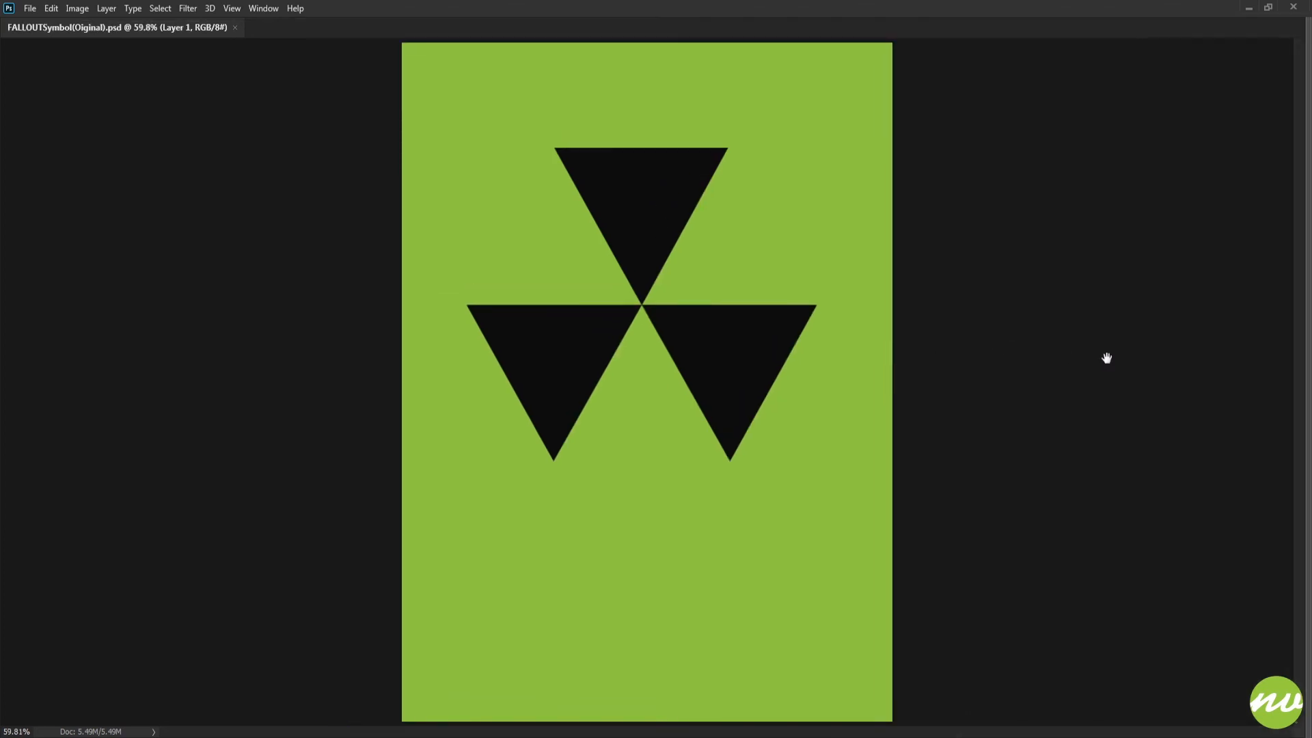